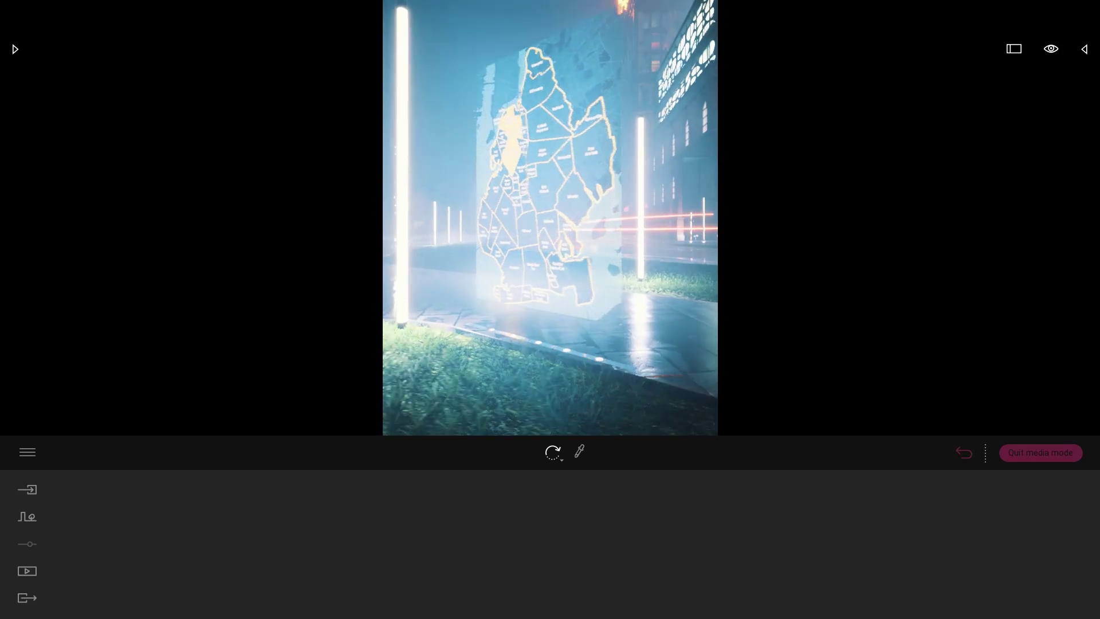
Show the saved image thumbnails and preview the Final portrait shot of the hologram street
click(964, 454)
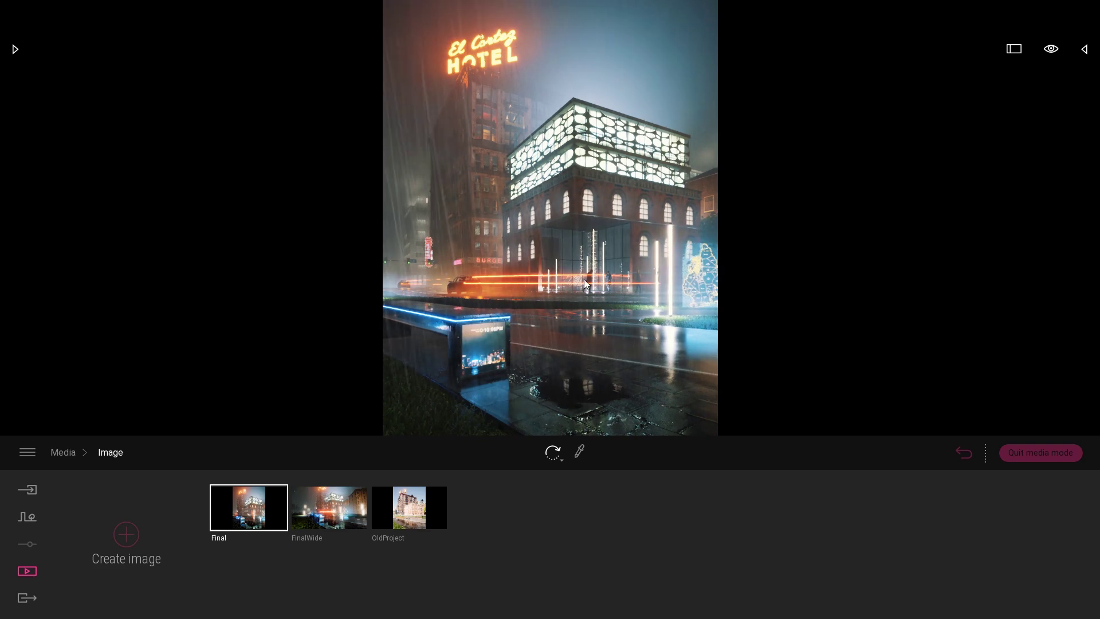
right_drag(584, 280, 516, 215)
right_drag(550, 258, 603, 215)
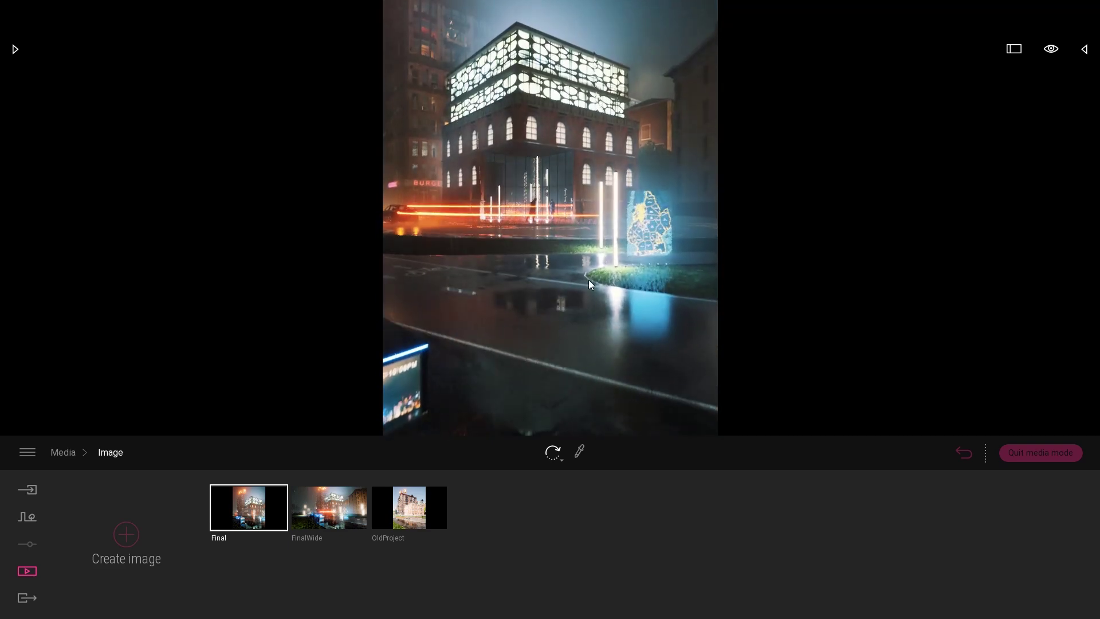
In the scene graph, collapse Decals and CarStreaks, then select HoloGraphicDisplay under StreetPros
click(1086, 49)
click(924, 230)
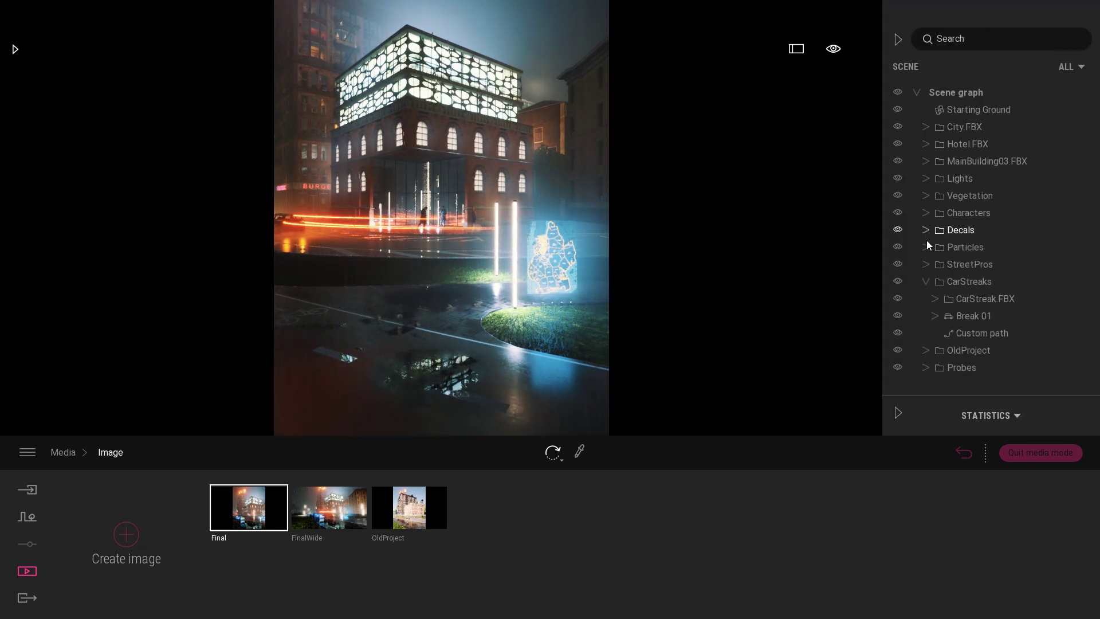
click(927, 280)
click(928, 265)
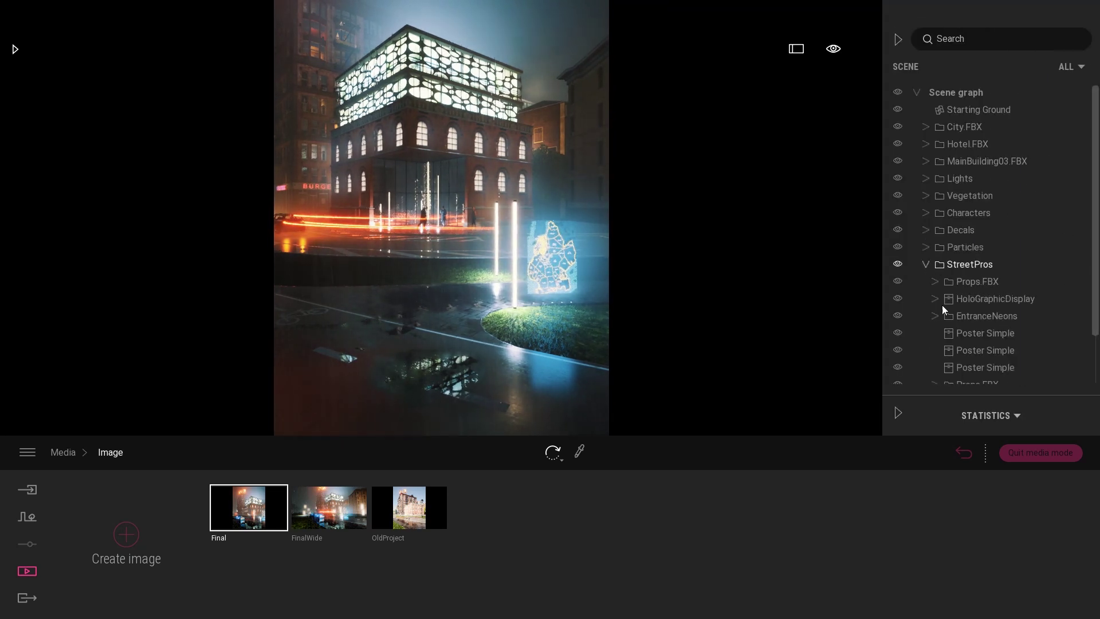
double_click(987, 300)
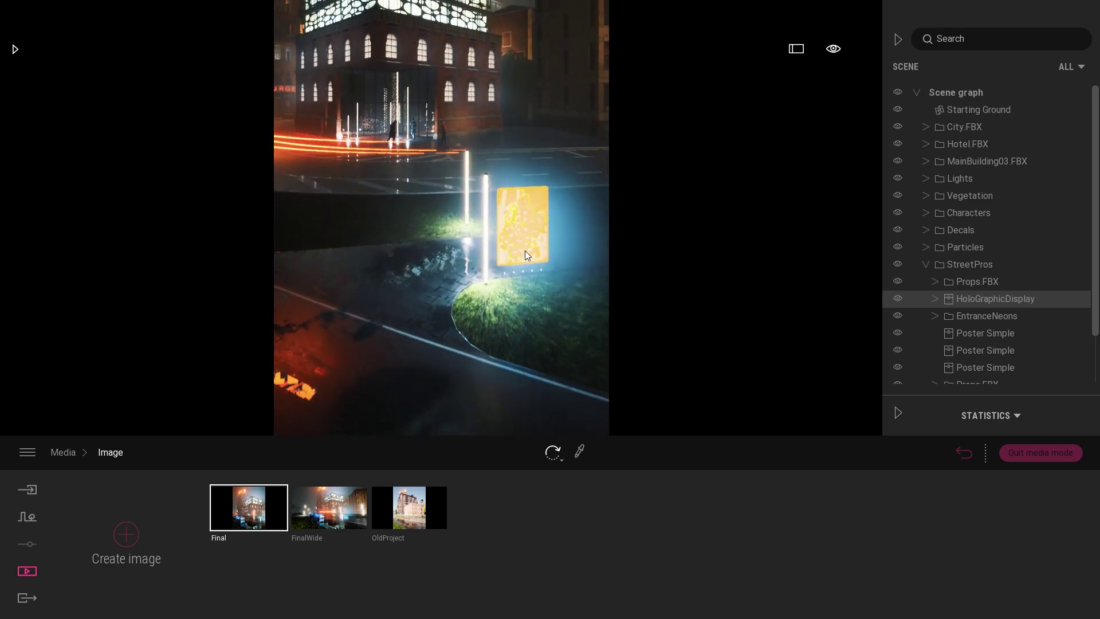
Move the holographic display onto the bike lane symbol in the street
drag(526, 235, 319, 250)
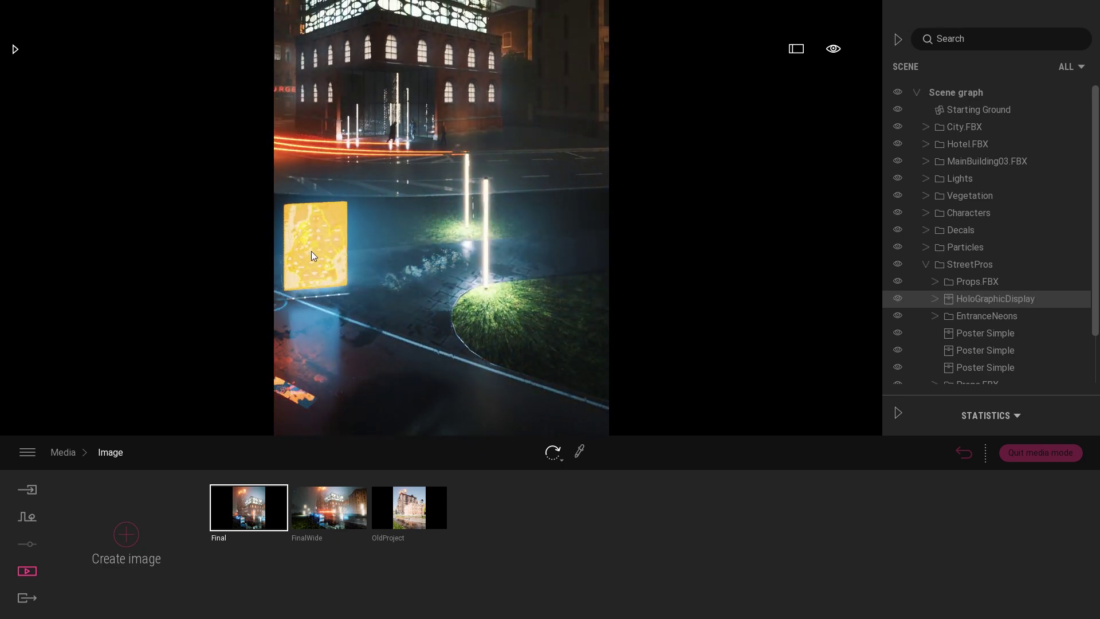
mouse_move(454, 278)
middle_down()
mouse_move(503, 346)
mouse_move(482, 215)
middle_up()
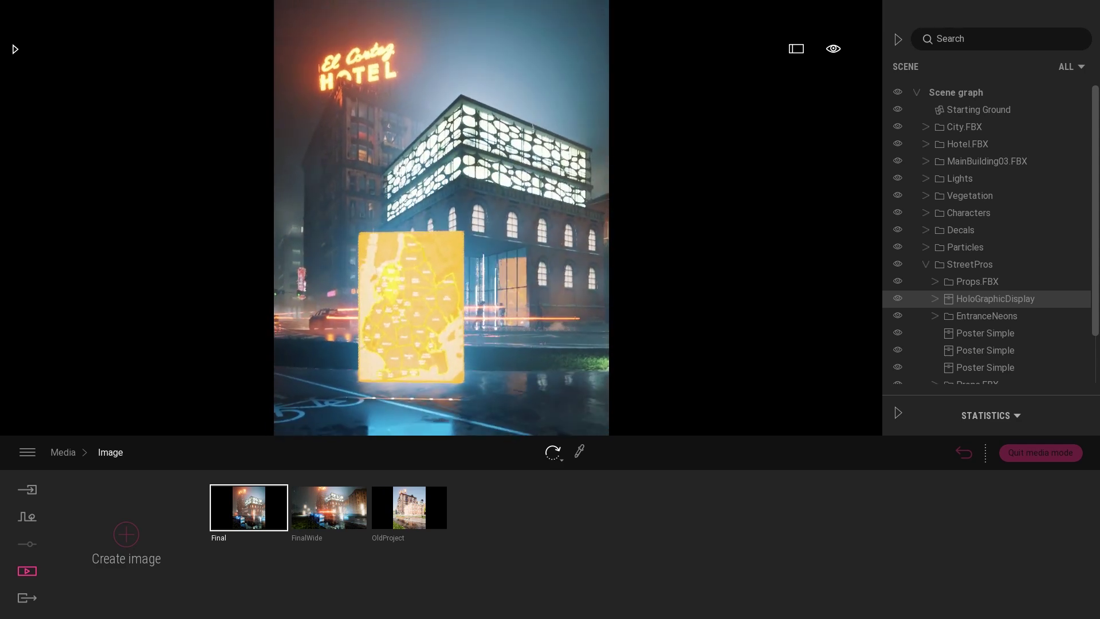
click(485, 321)
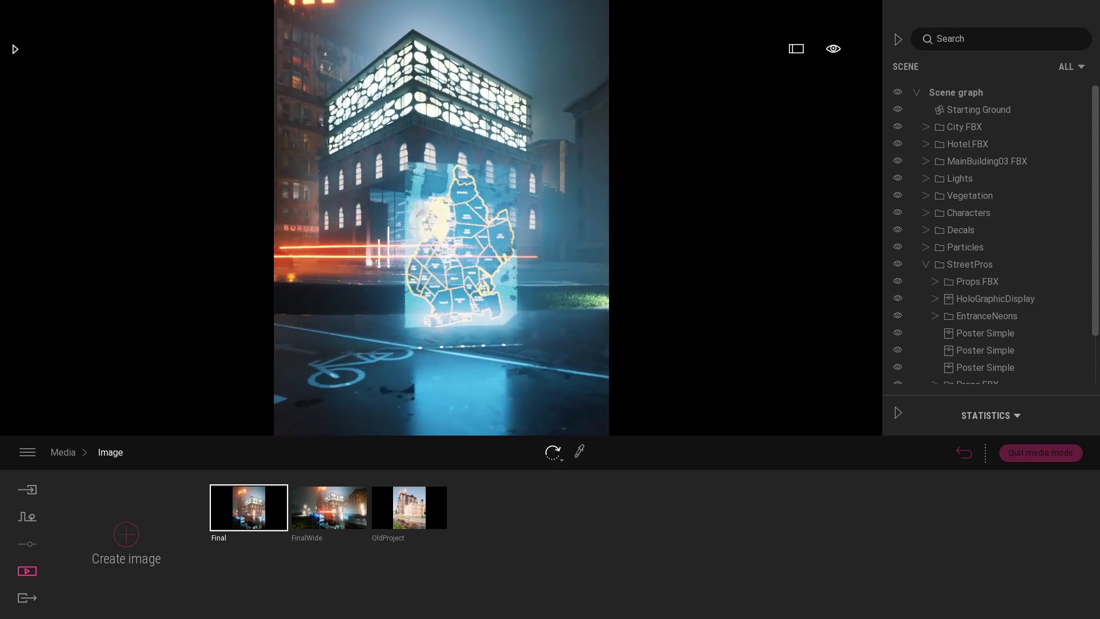
click(996, 298)
middle_drag(509, 246, 449, 211)
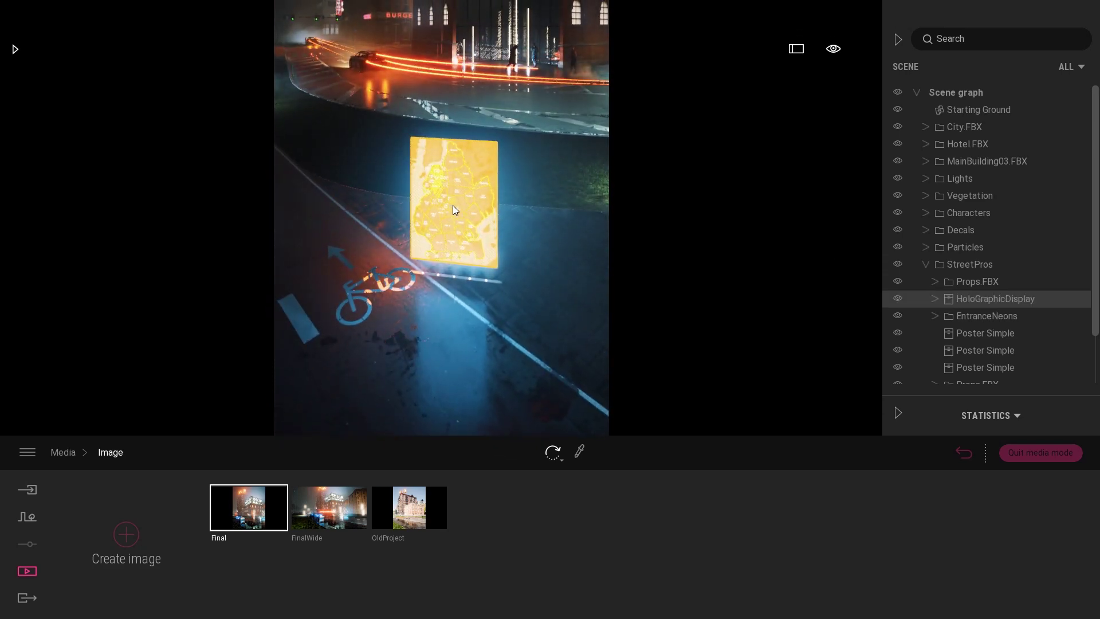
drag(453, 205, 381, 202)
click(488, 253)
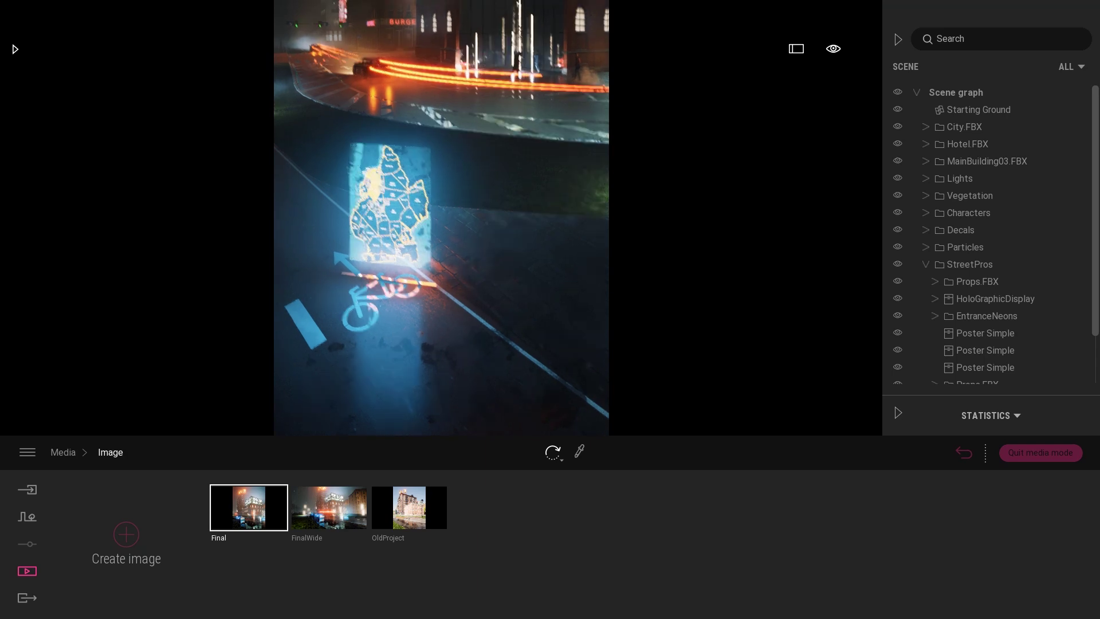
mouse_move(490, 254)
middle_down()
mouse_move(493, 296)
mouse_move(413, 284)
mouse_move(361, 292)
mouse_move(417, 338)
middle_up()
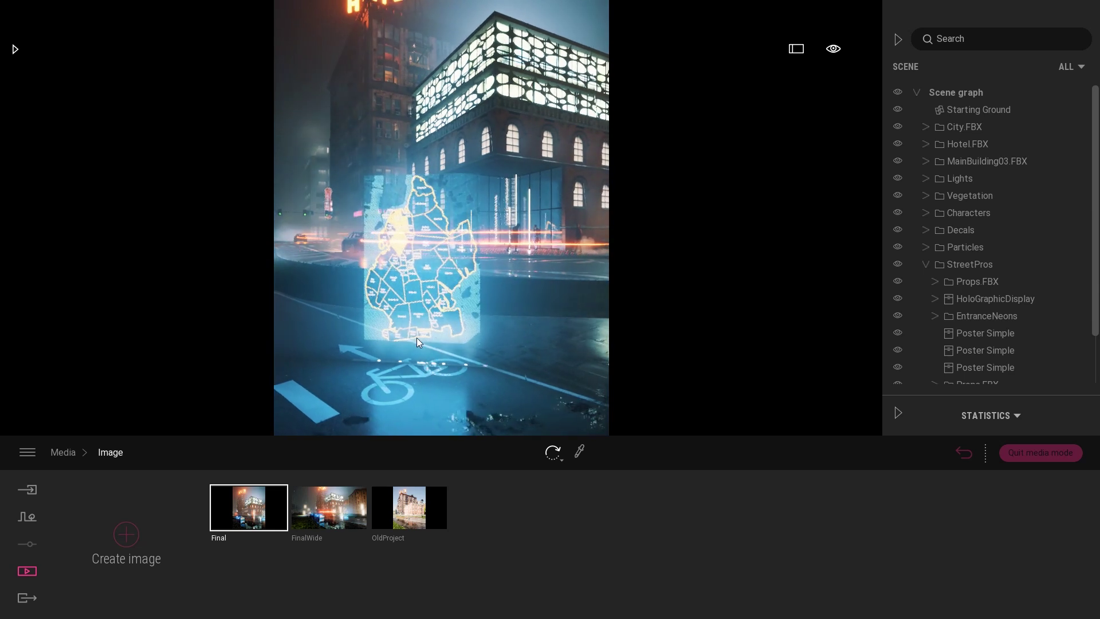
mouse_move(249, 509)
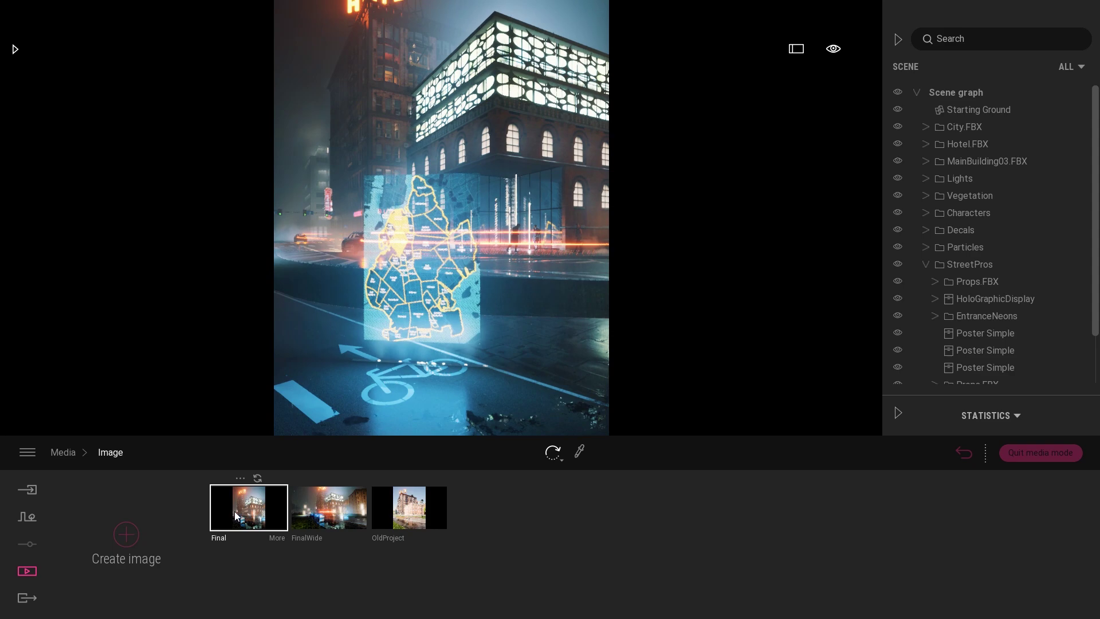
Switch to the FinalWide shot and place a Box 1m primitive beside the street
click(320, 514)
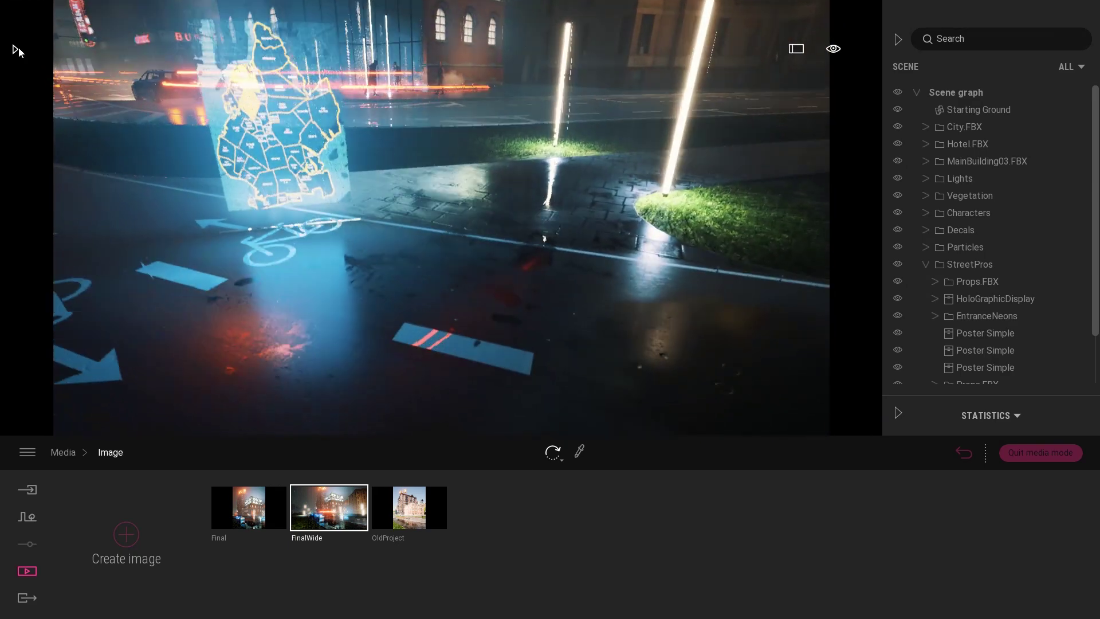
click(15, 48)
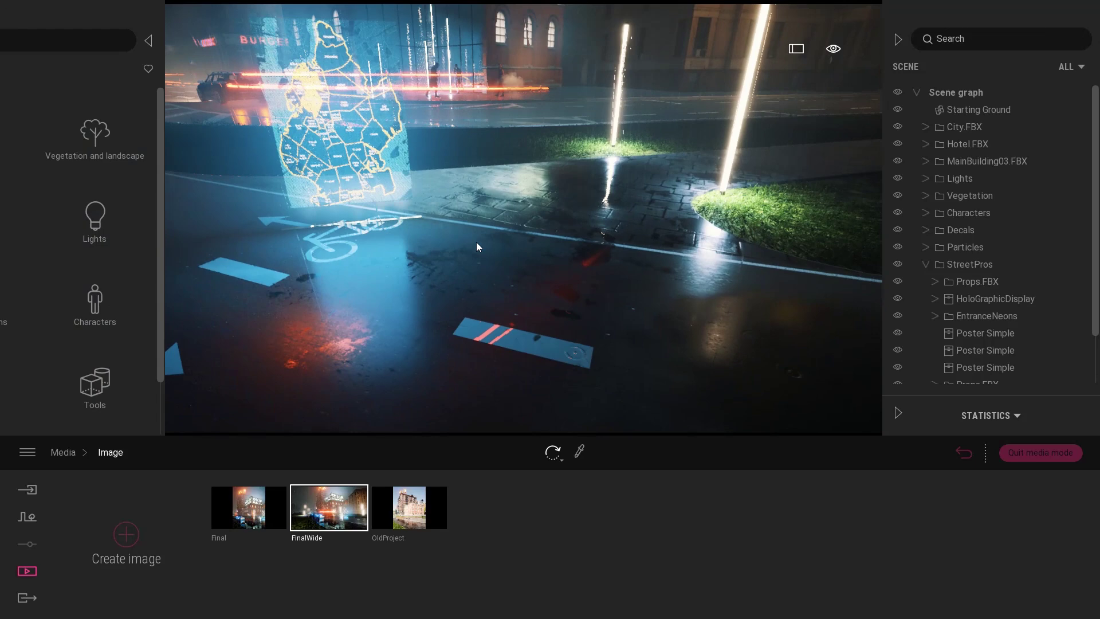
click(16, 68)
click(62, 222)
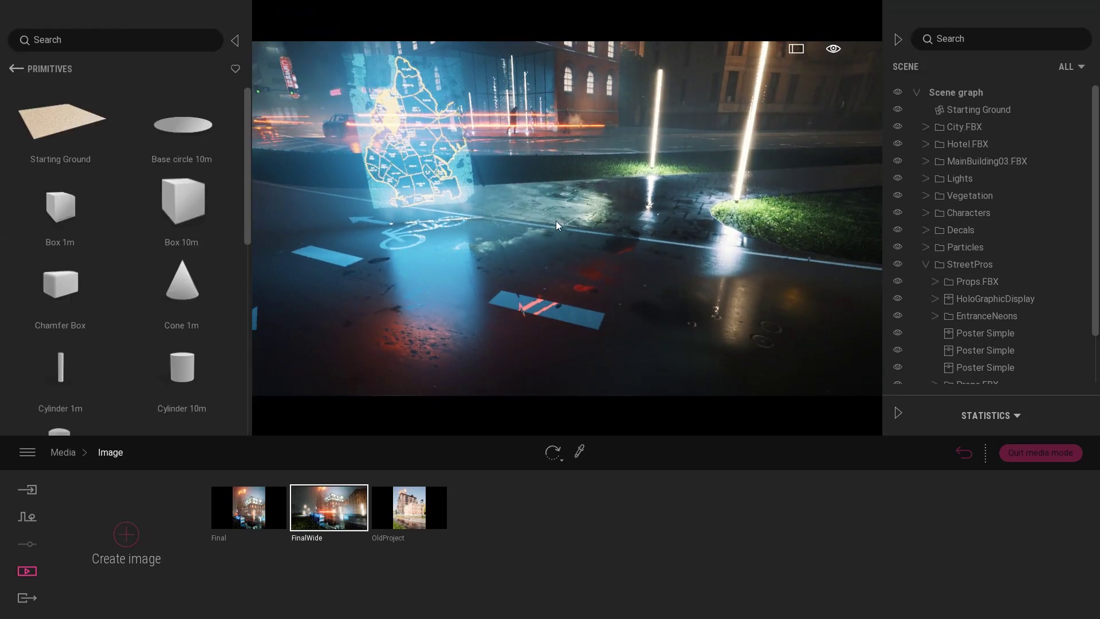
drag(182, 202, 673, 243)
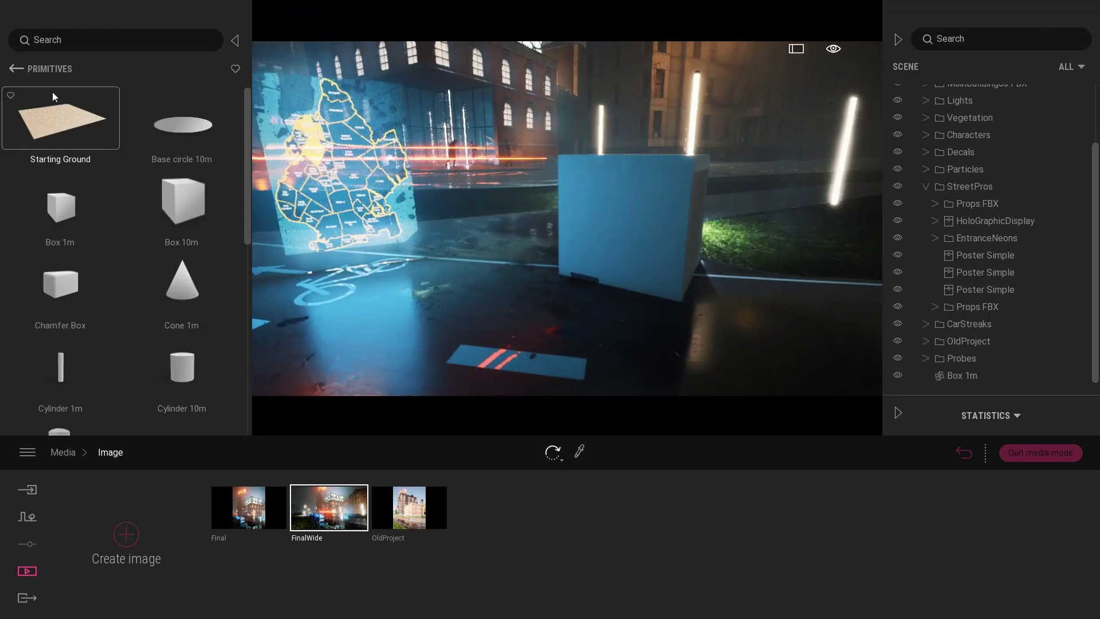
Drop a Poster Simple onto the box
click(17, 69)
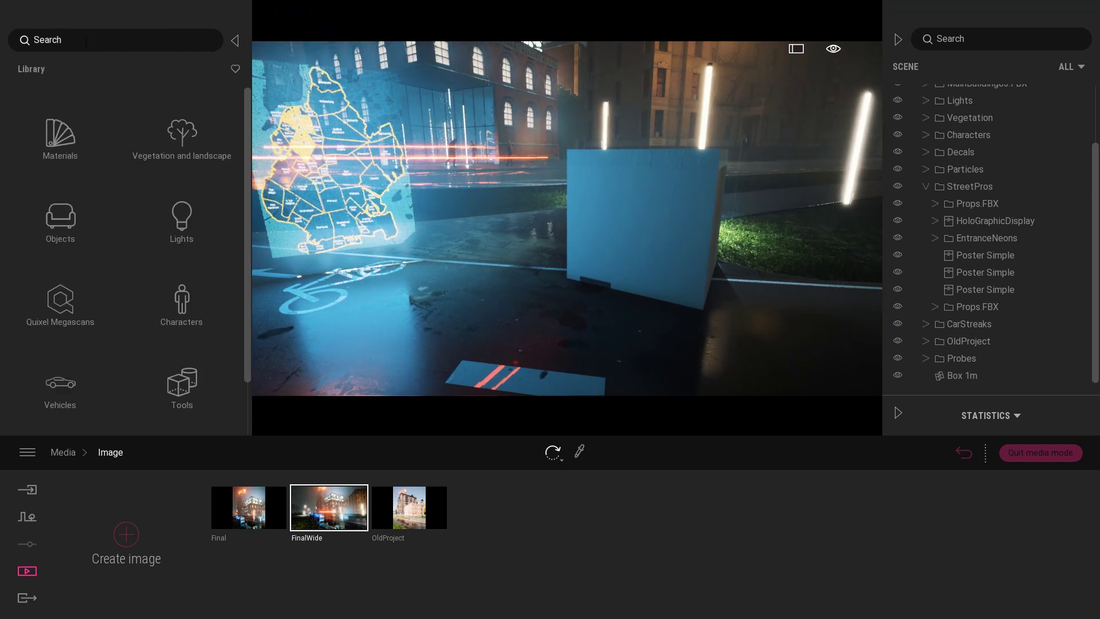
text(poster)
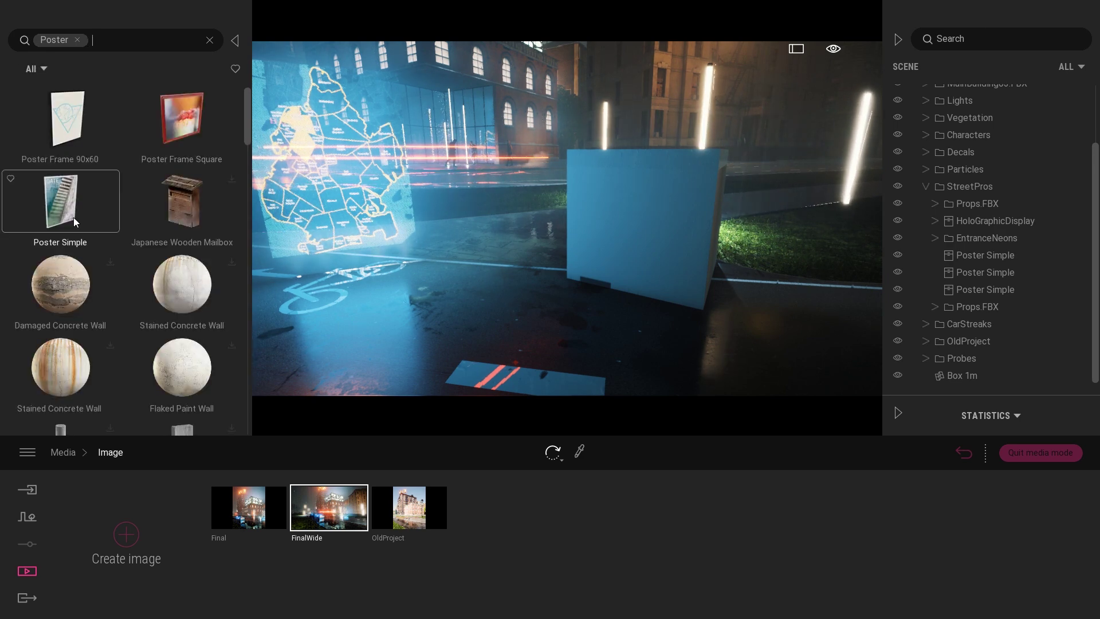
drag(60, 202, 640, 185)
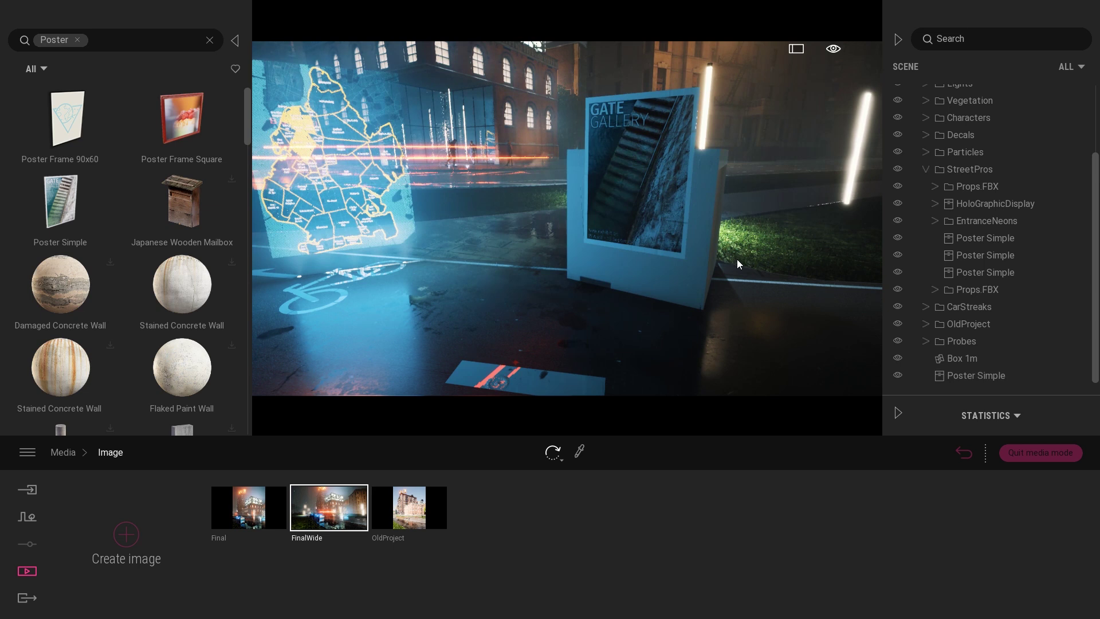
right_drag(739, 265, 516, 258)
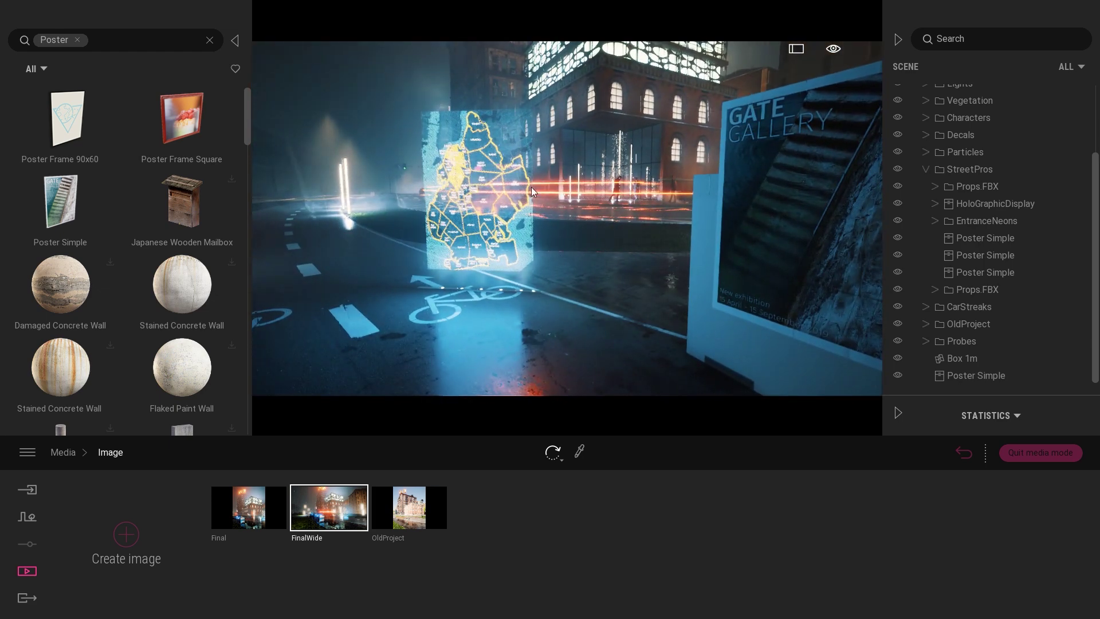
Pick the poster's MI_Picture47 material, then fly back to view the holographic map
right_drag(531, 191, 589, 430)
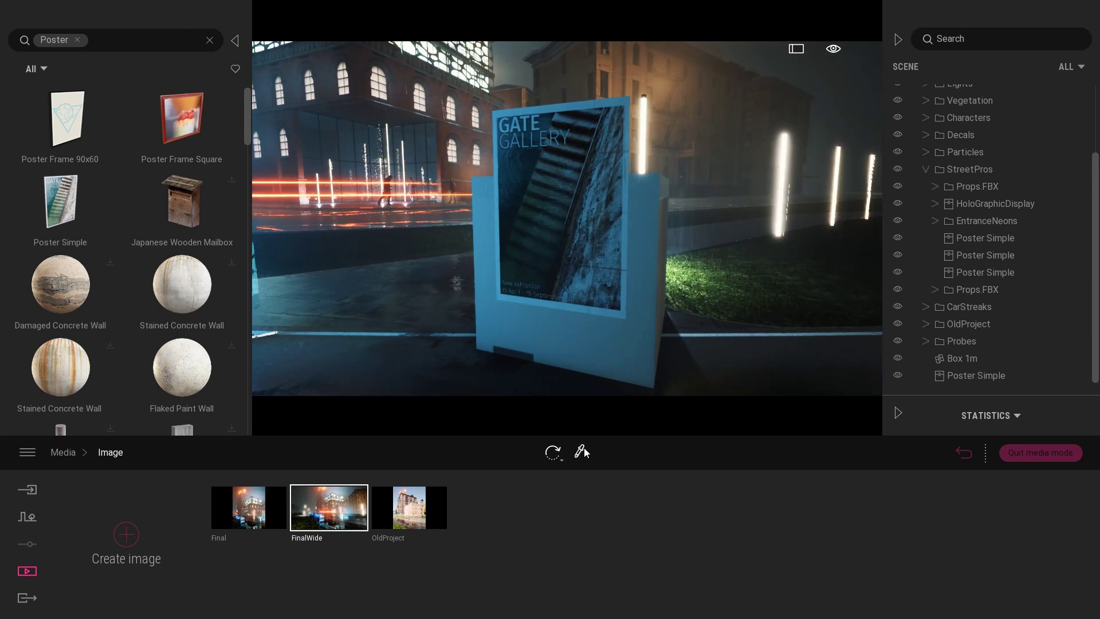
click(582, 451)
click(574, 244)
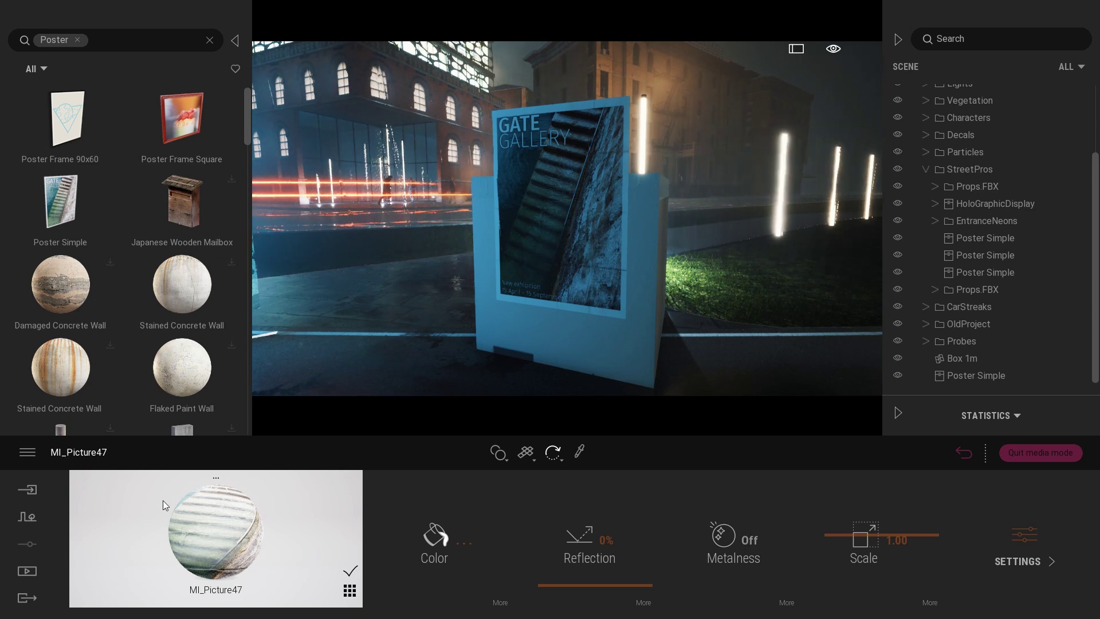
right_drag(696, 233, 430, 233)
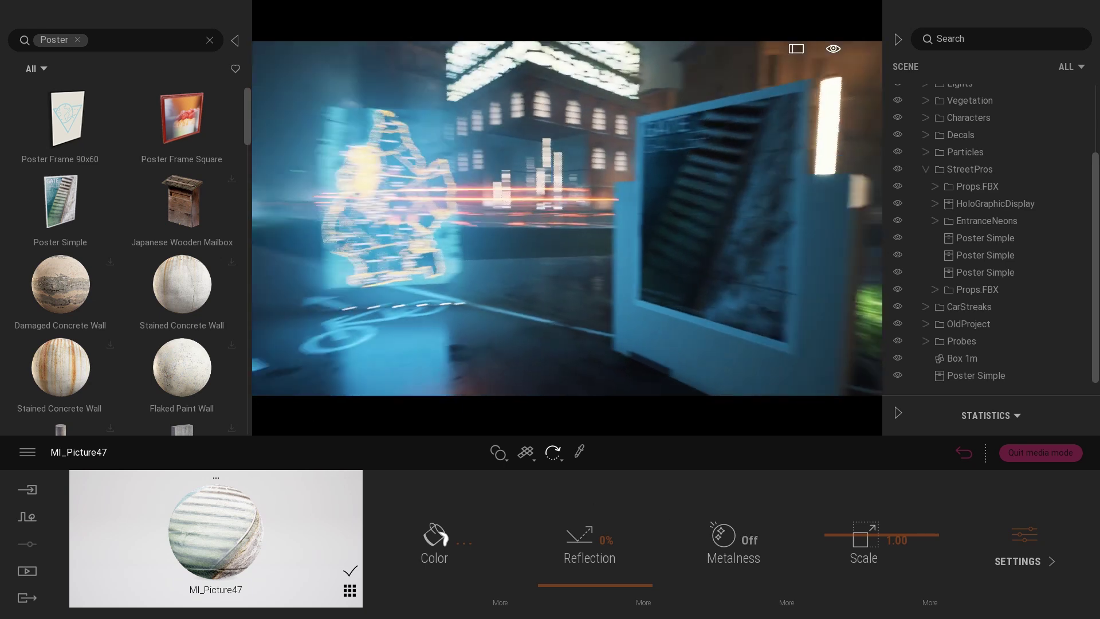
scroll(568, 219, up, 5)
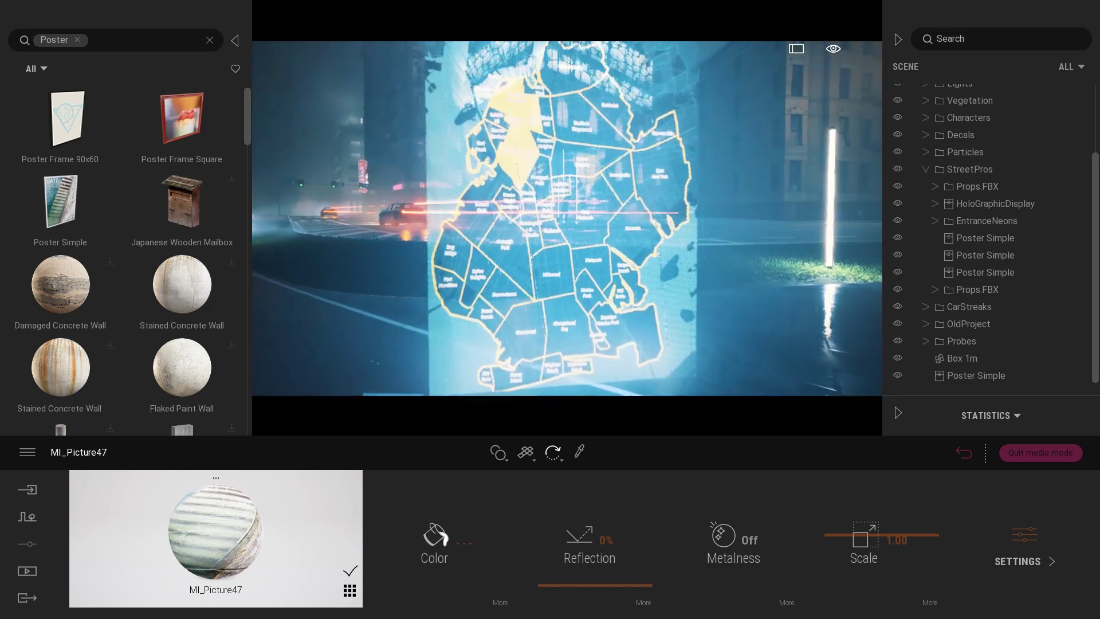
scroll(568, 219, down, 5)
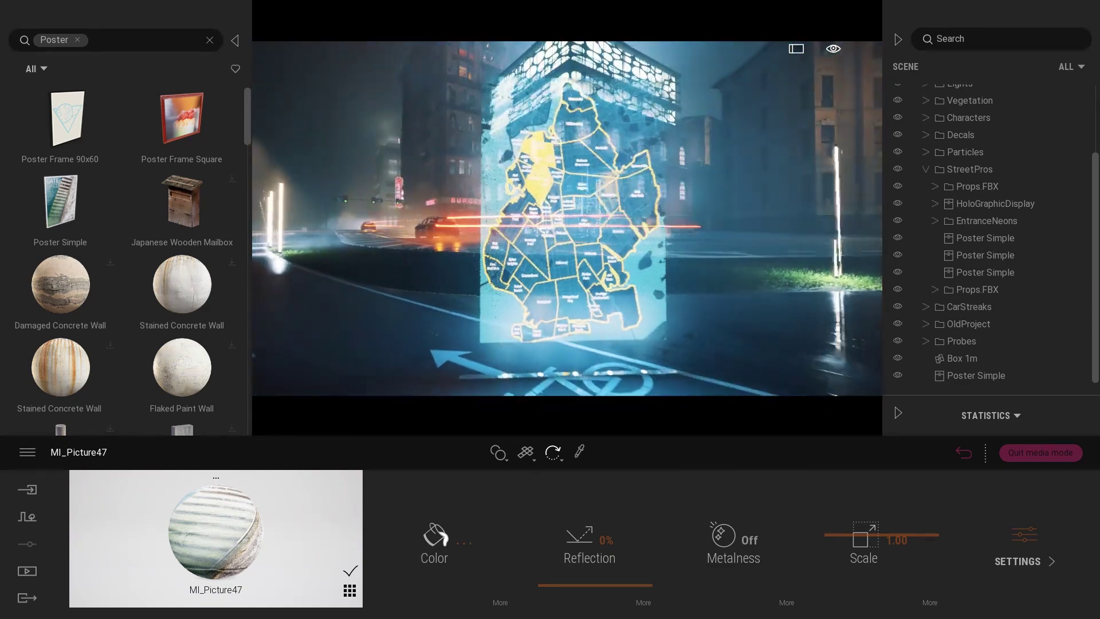
right_drag(516, 226, 714, 226)
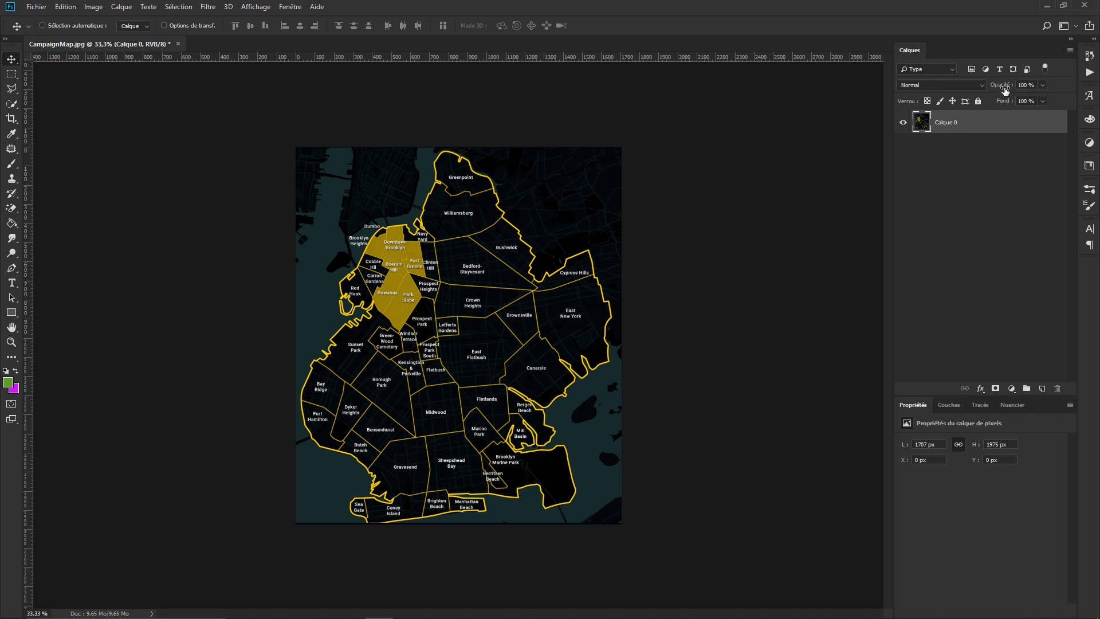
text(1)
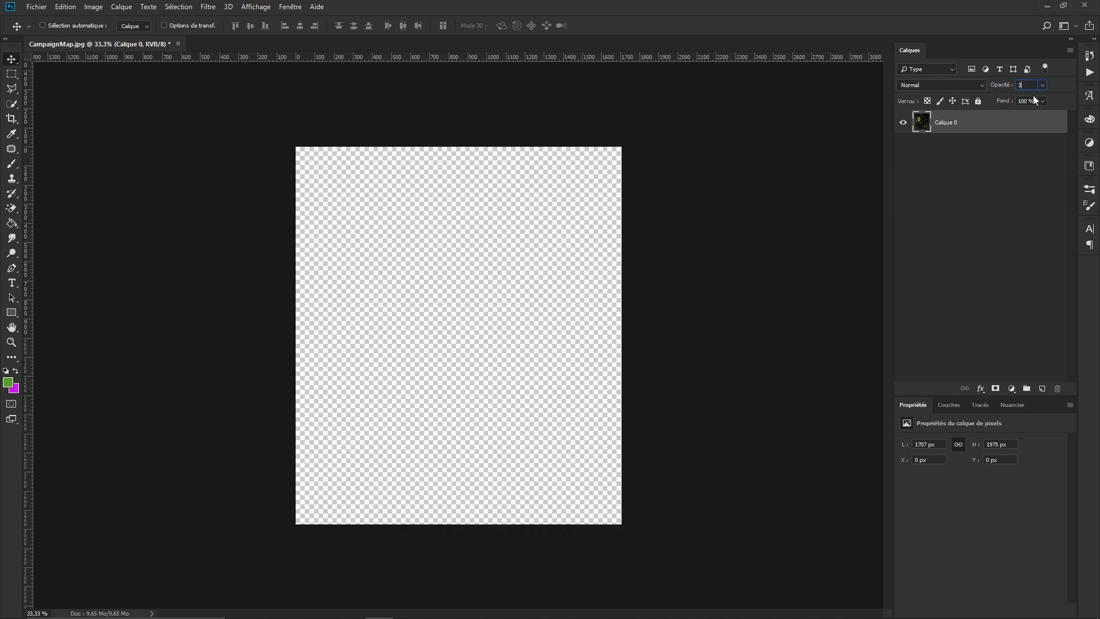
text(0)
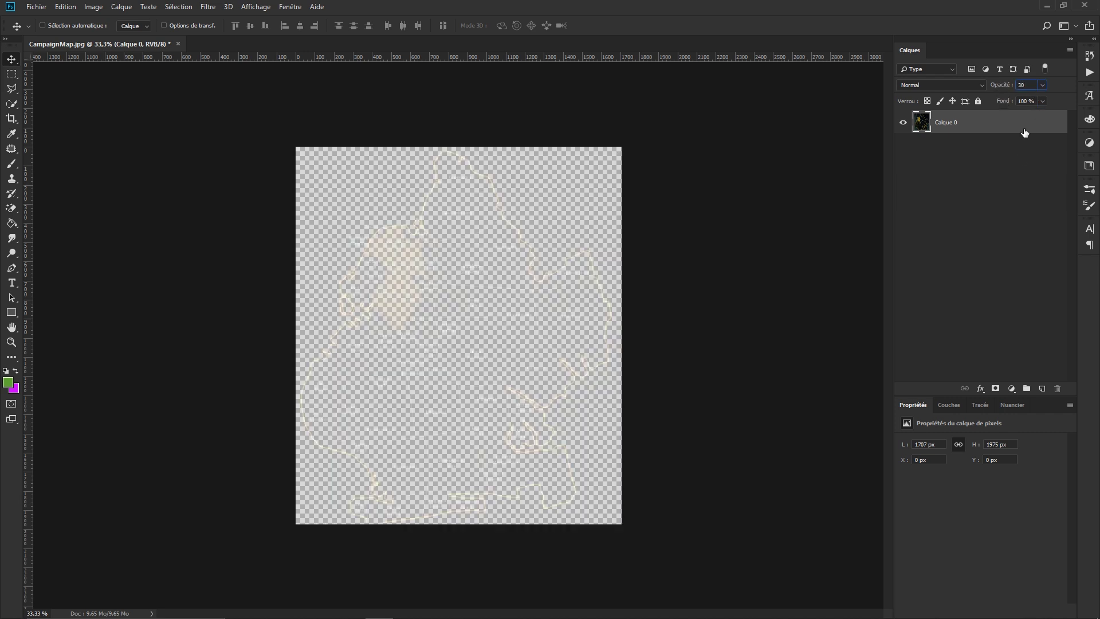
Fade Calque 0 to 30% opacity and start Fichier > Enregistrer sous
click(1020, 153)
click(964, 128)
click(961, 164)
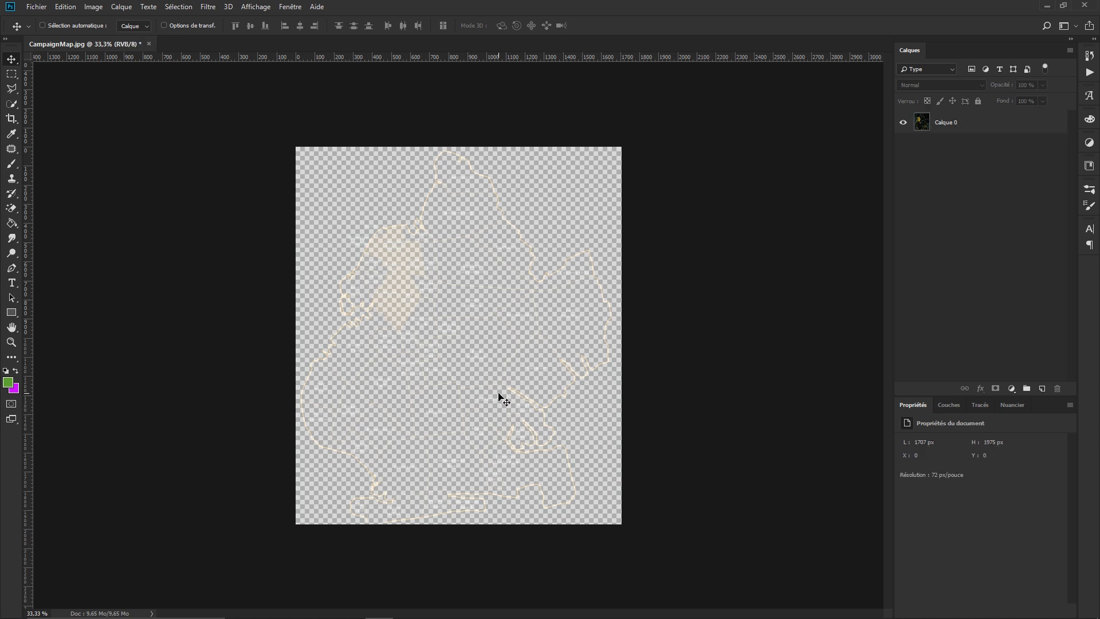
click(36, 7)
Save the faded map as a PNG, overwriting Opa30.png and accepting the PNG options
click(60, 135)
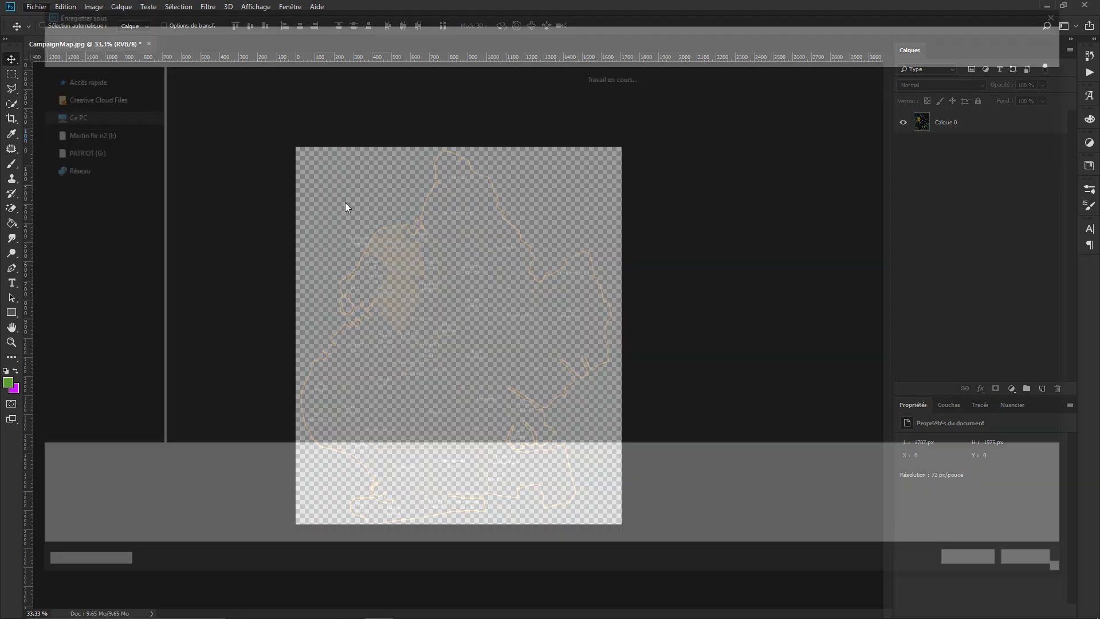
click(178, 474)
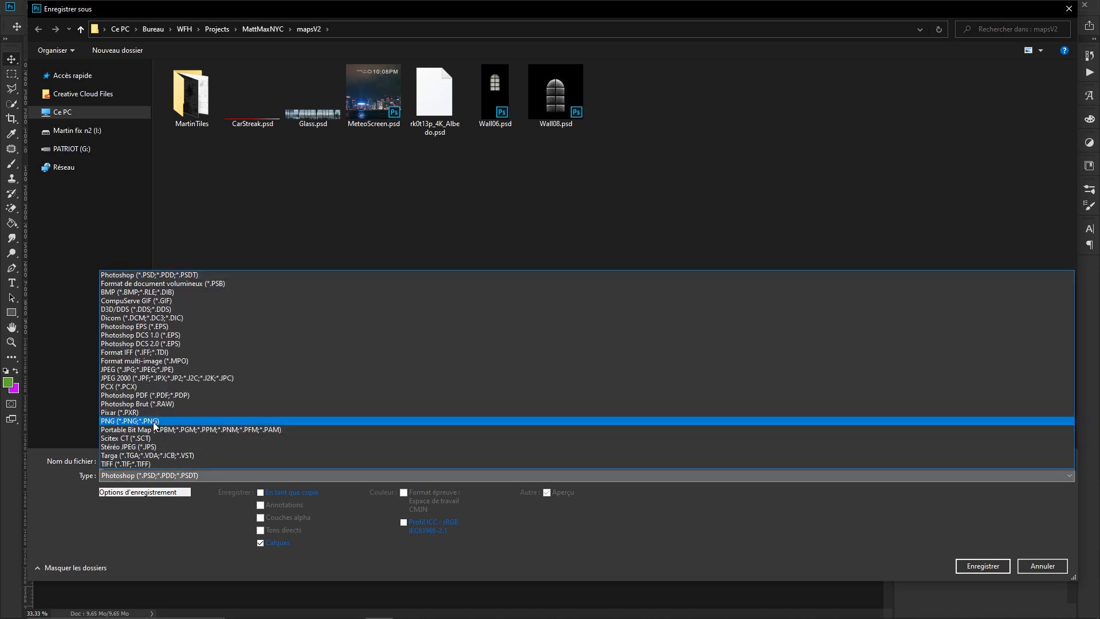
click(138, 421)
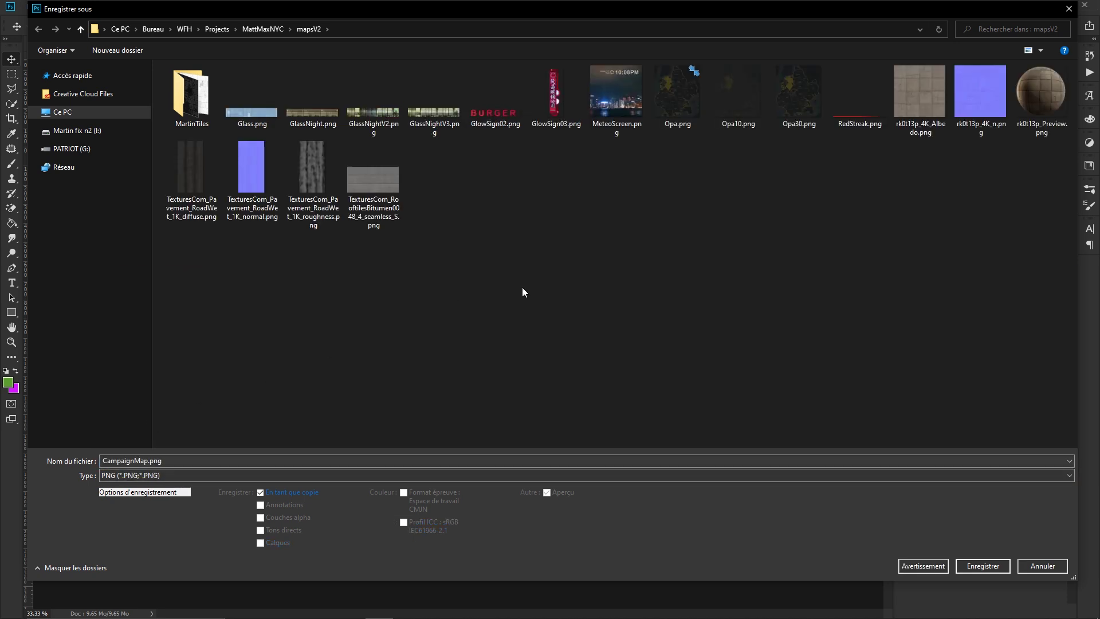
click(772, 119)
text(Opa30)
click(109, 461)
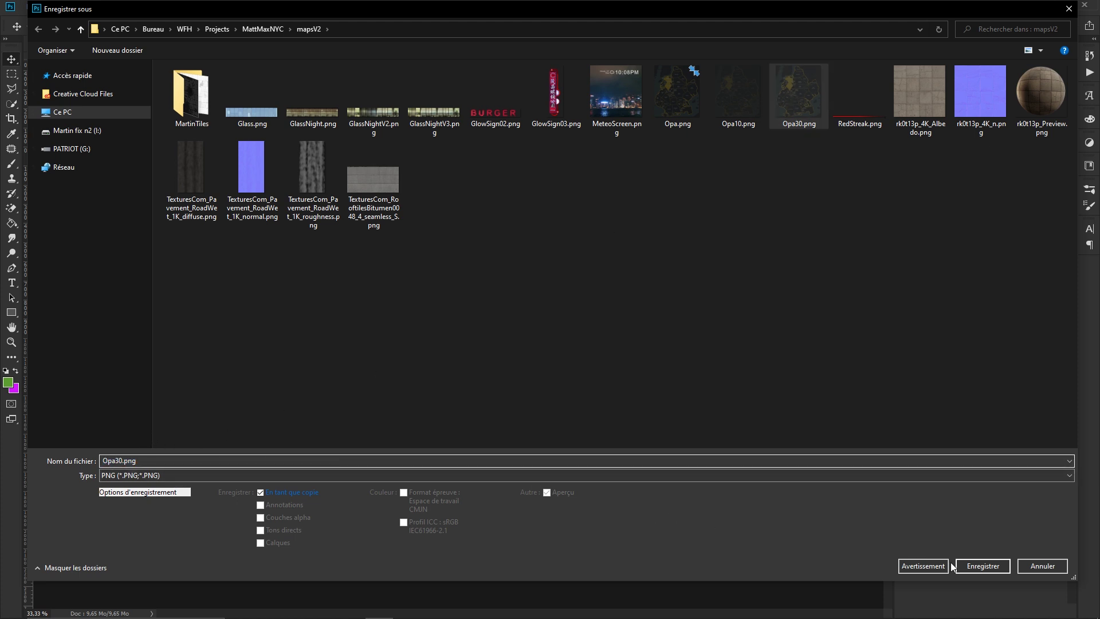
click(984, 567)
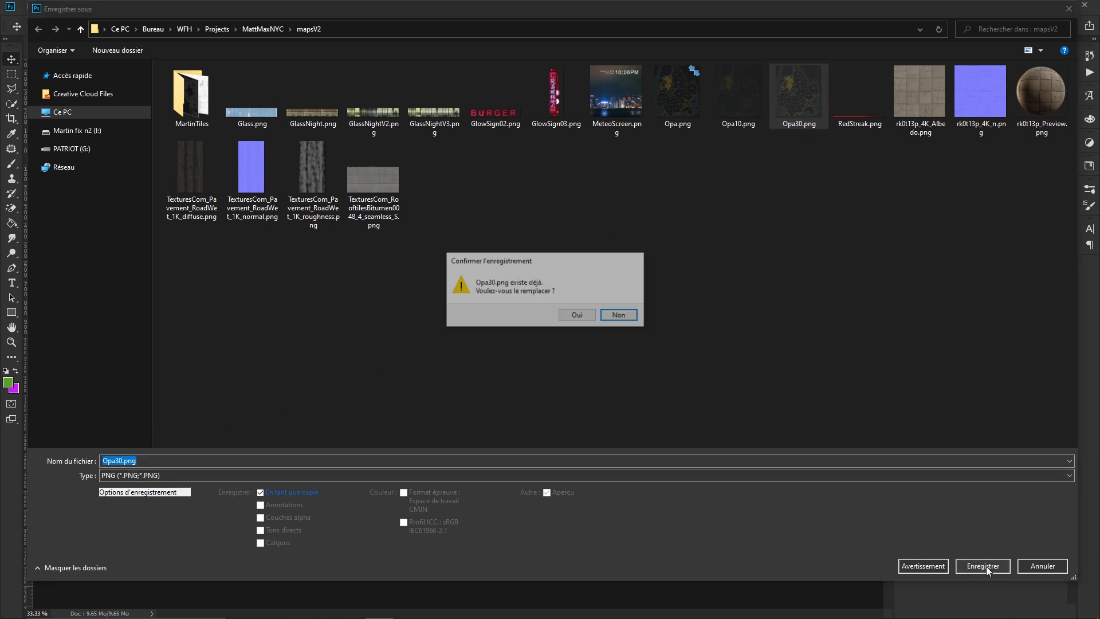
click(570, 317)
click(650, 183)
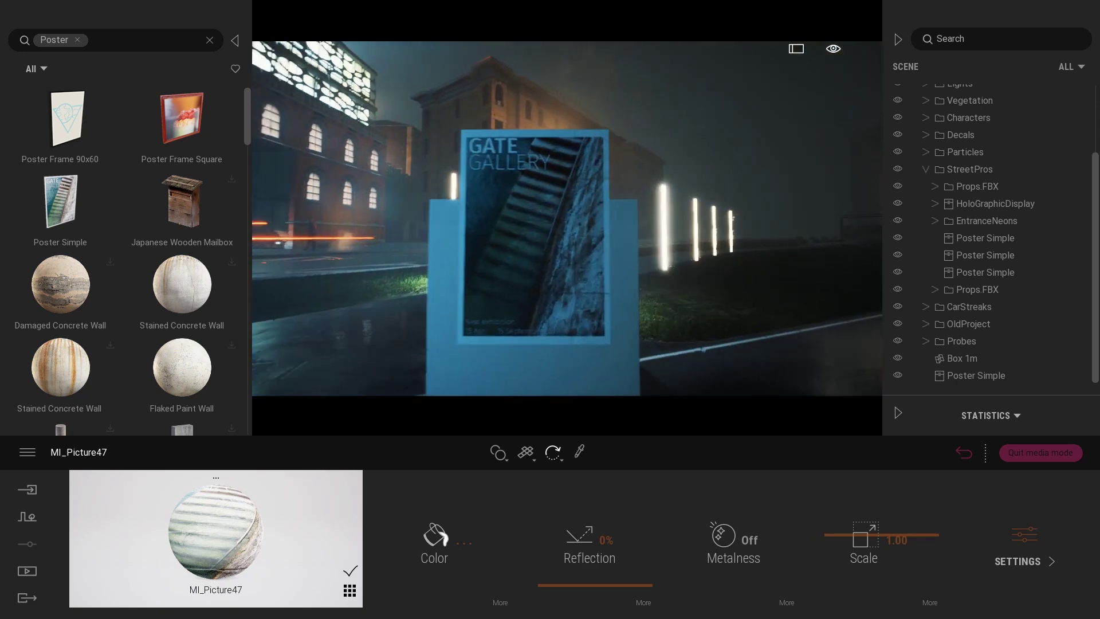
Load Opa30.png as the Color texture of the MI_Picture47 material
click(501, 603)
click(755, 540)
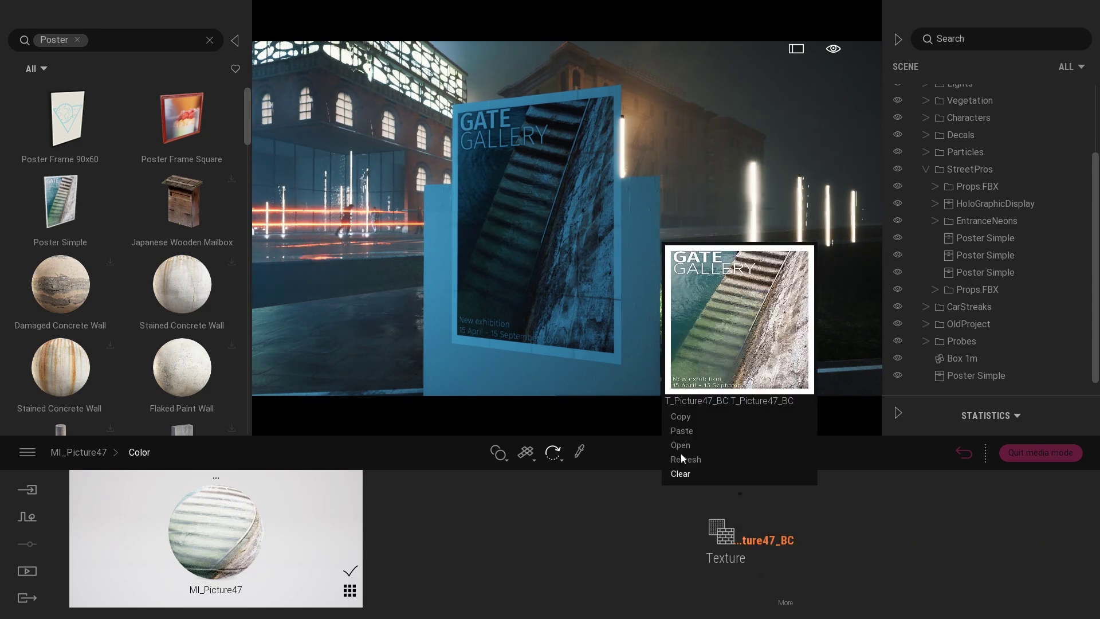
click(682, 453)
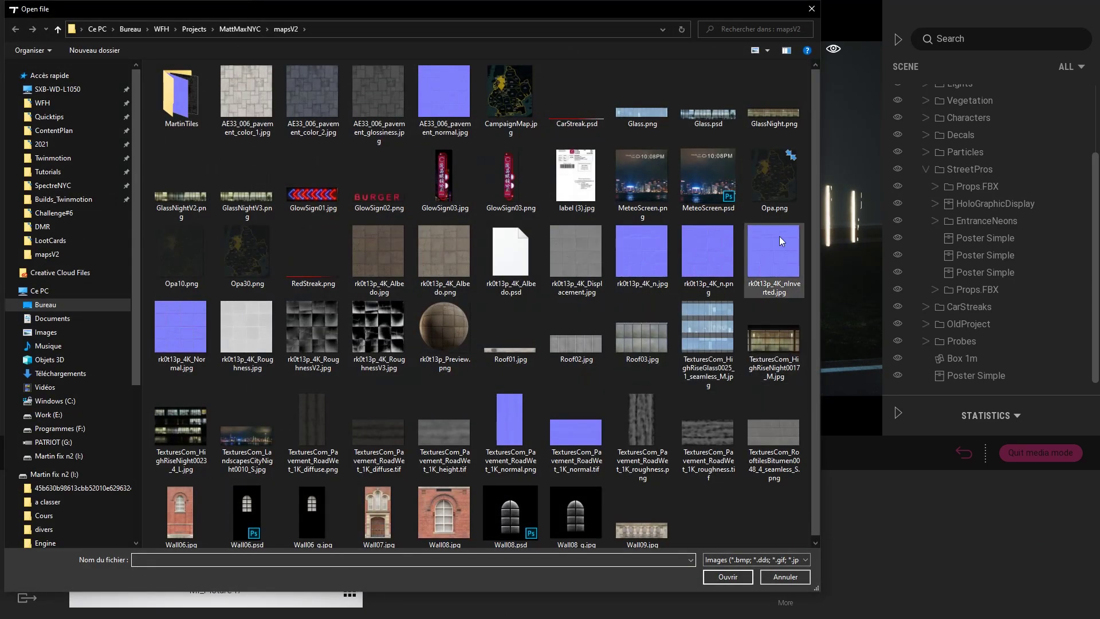
click(245, 252)
double_click(245, 250)
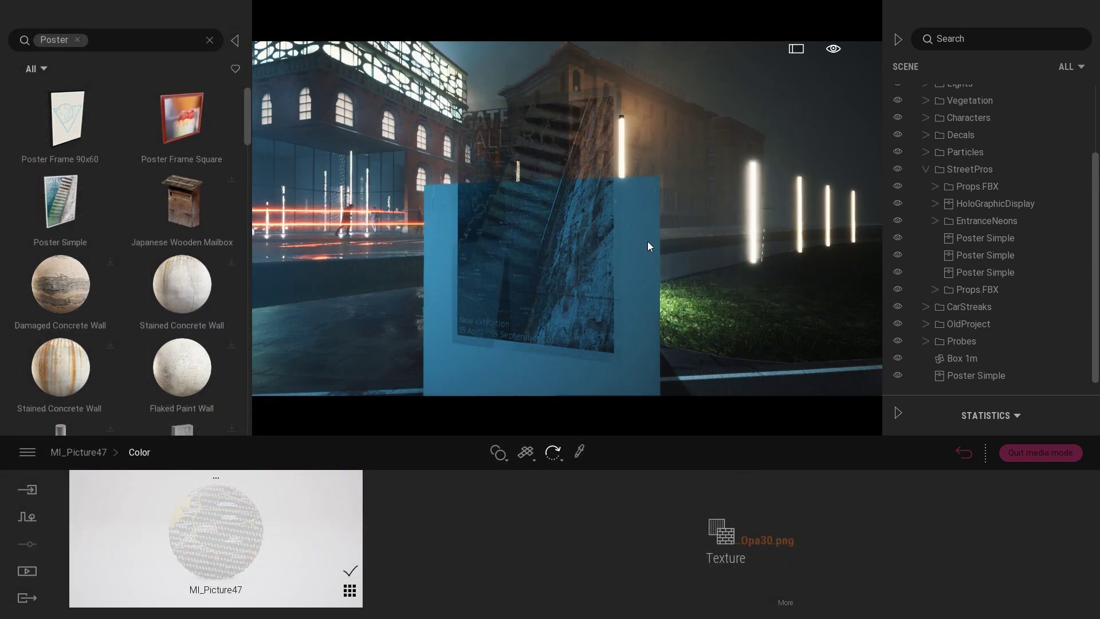
Move the Poster Simple to the left of the blue box
mouse_move(665, 237)
right_down()
mouse_move(567, 215)
mouse_move(605, 164)
right_up()
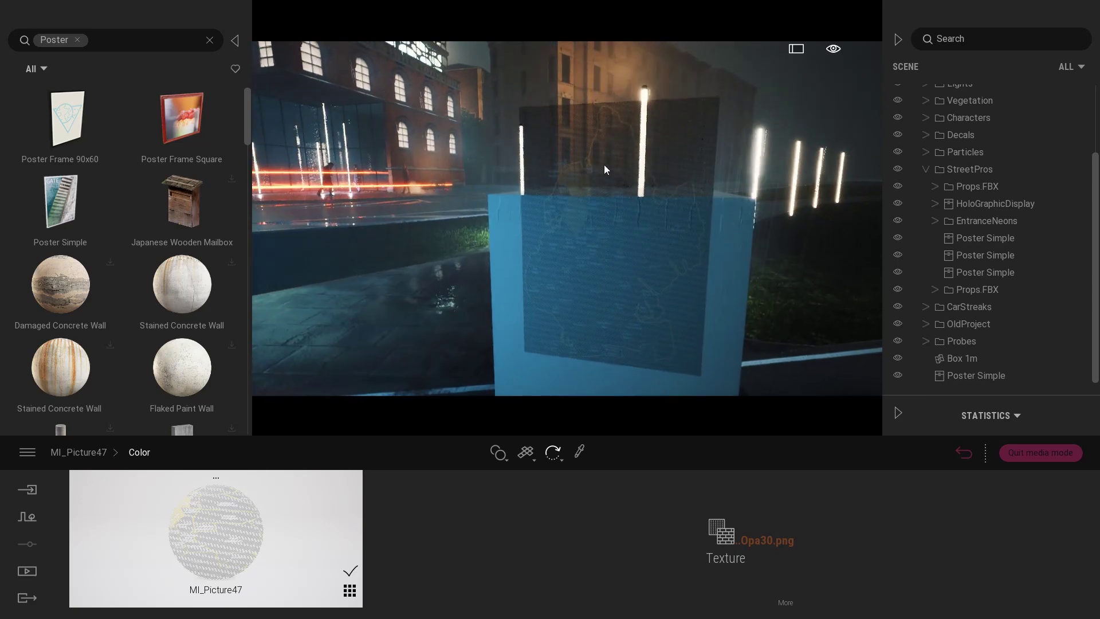
click(627, 258)
drag(627, 245, 475, 243)
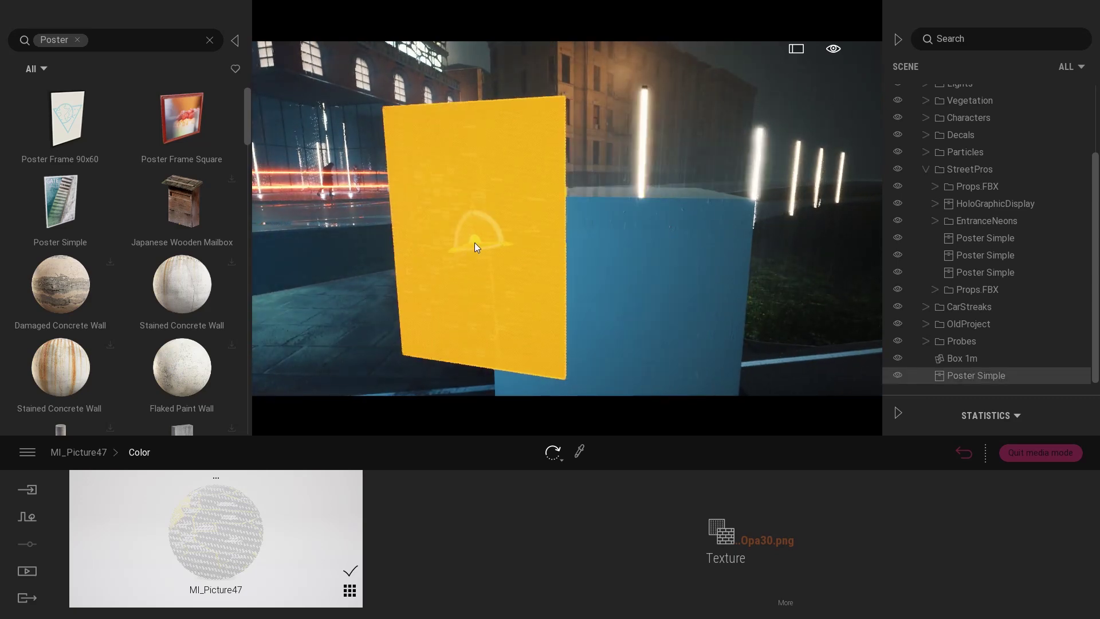
click(634, 236)
right_drag(634, 236, 482, 207)
right_drag(567, 215, 498, 223)
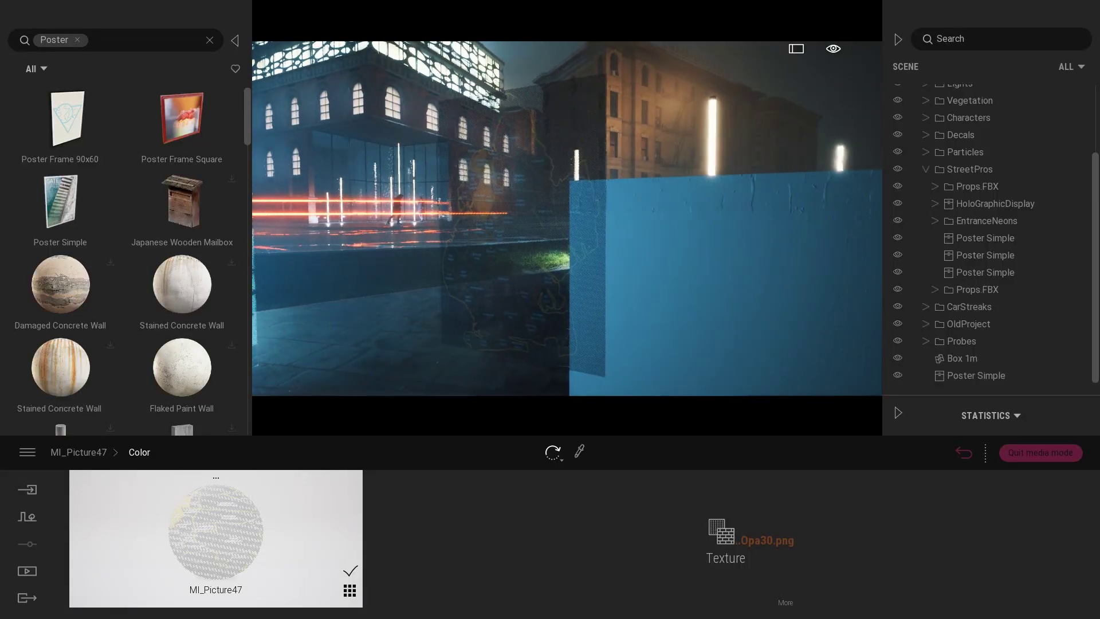
right_drag(567, 215, 653, 216)
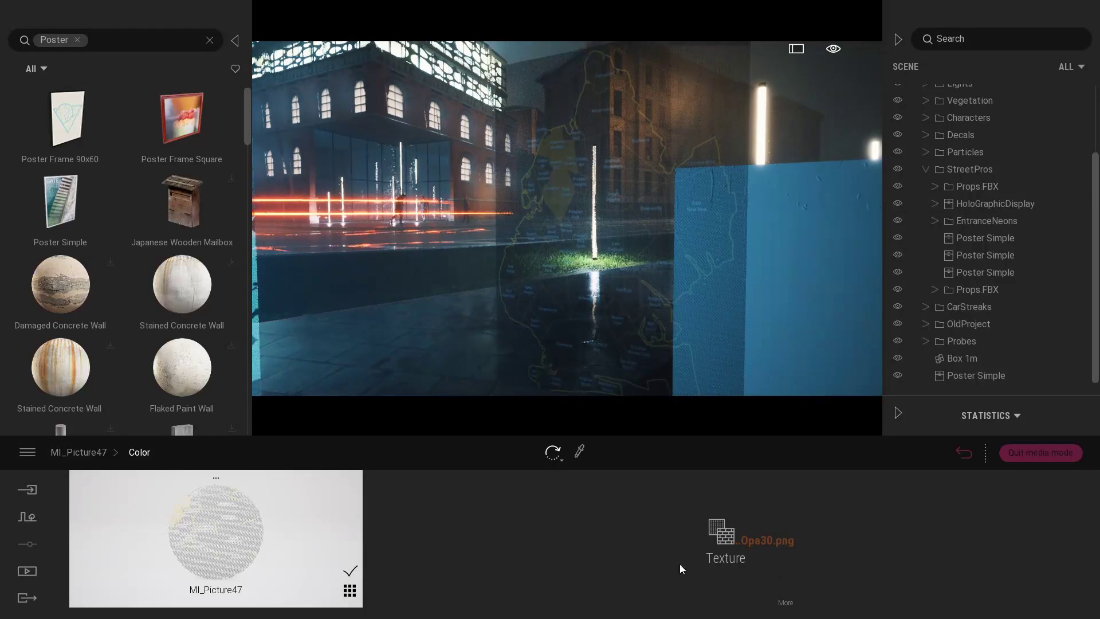
Copy the Opa30.png color texture and raise the material's Glow to 7 nits
right_click(729, 537)
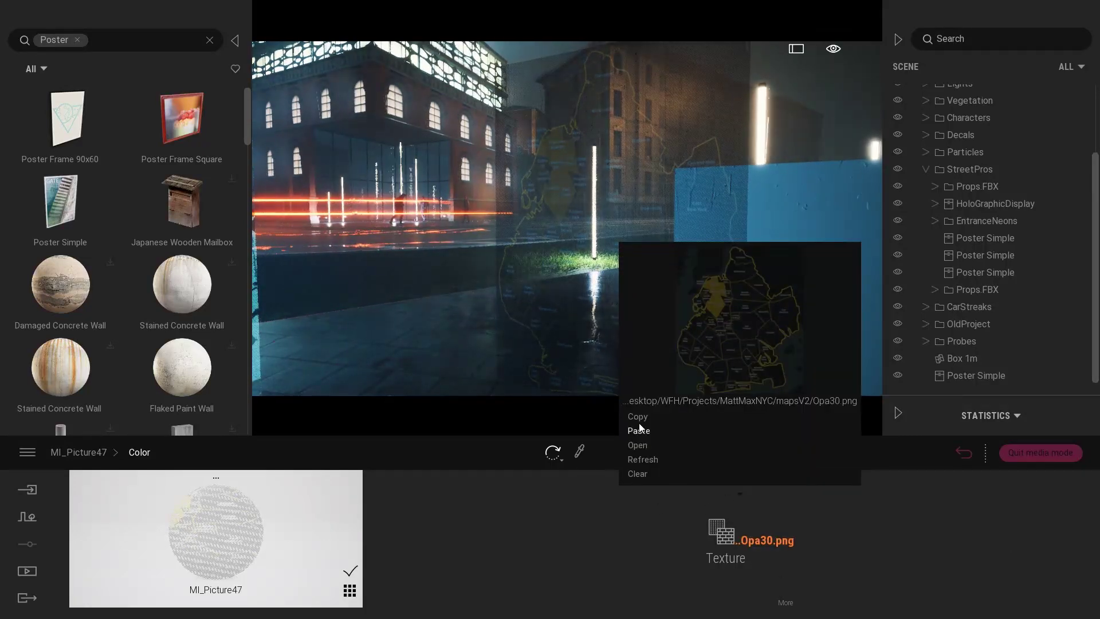
click(374, 442)
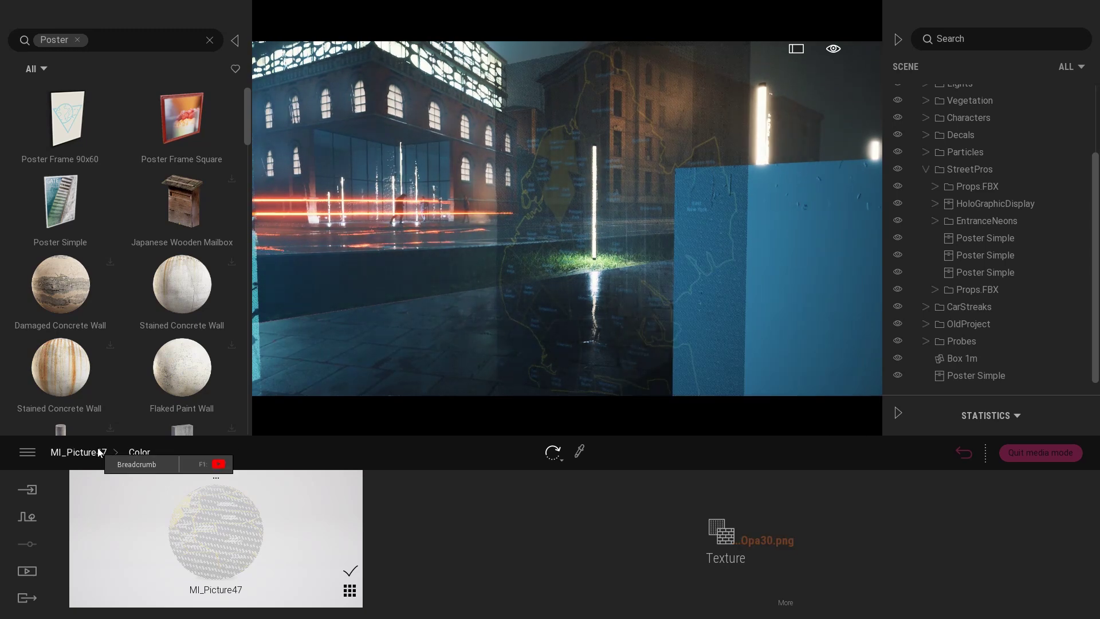
click(79, 452)
click(1034, 539)
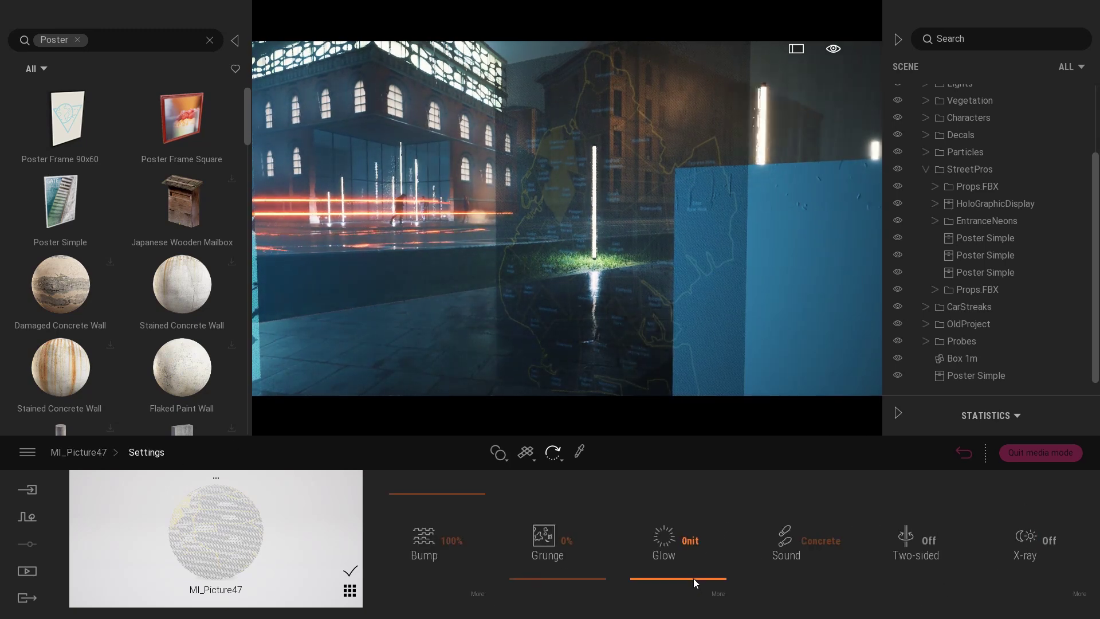
drag(695, 579, 693, 573)
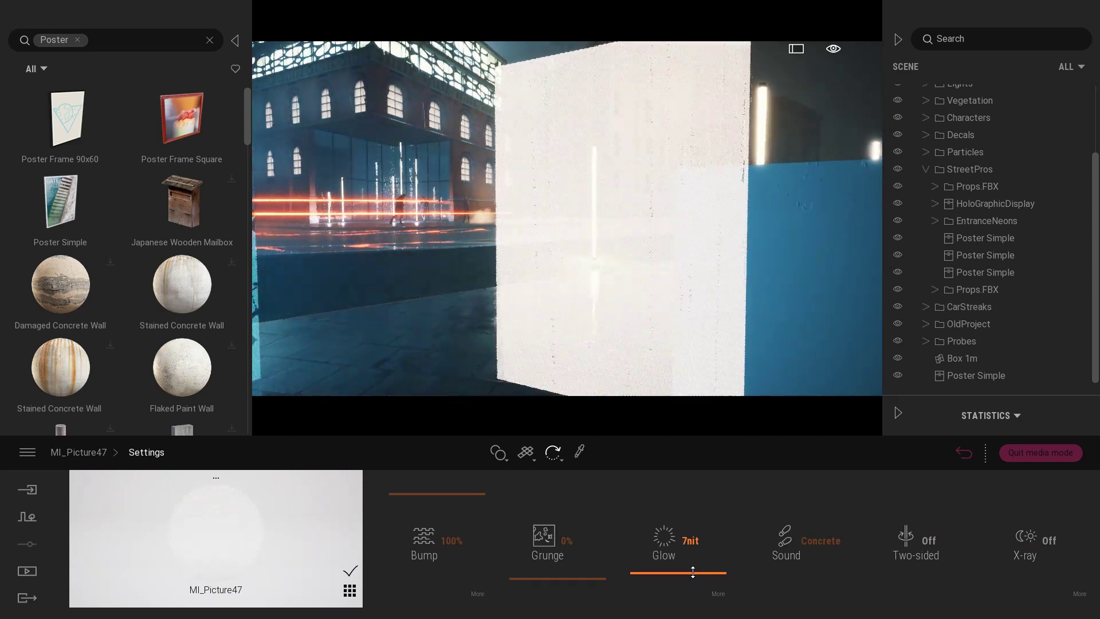
Paste the Opa30.png texture as the glow texture
click(714, 594)
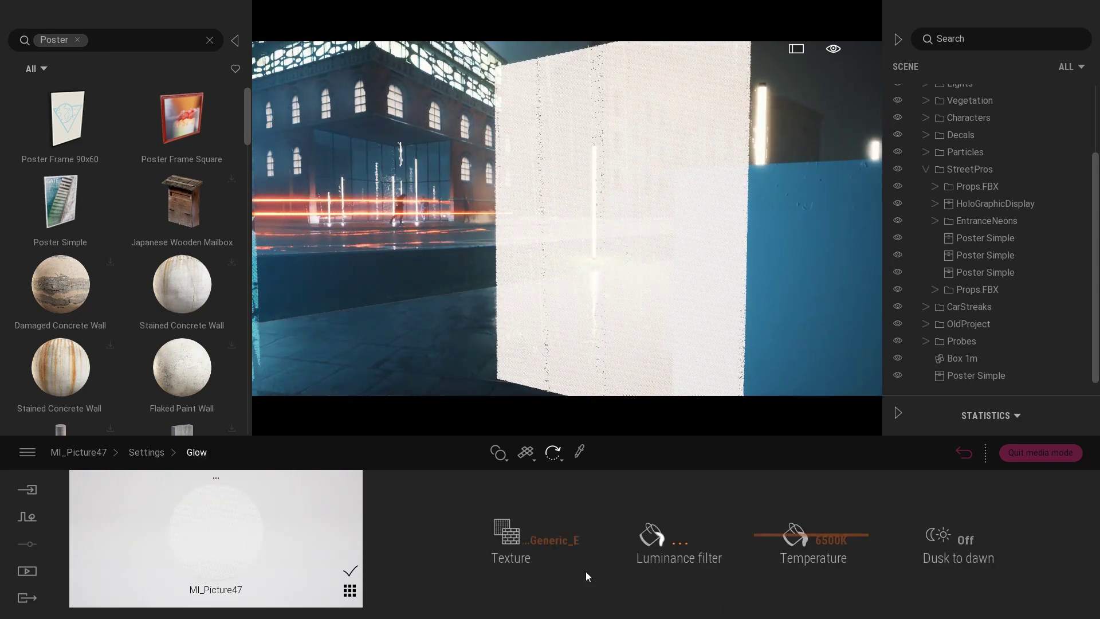
right_click(533, 546)
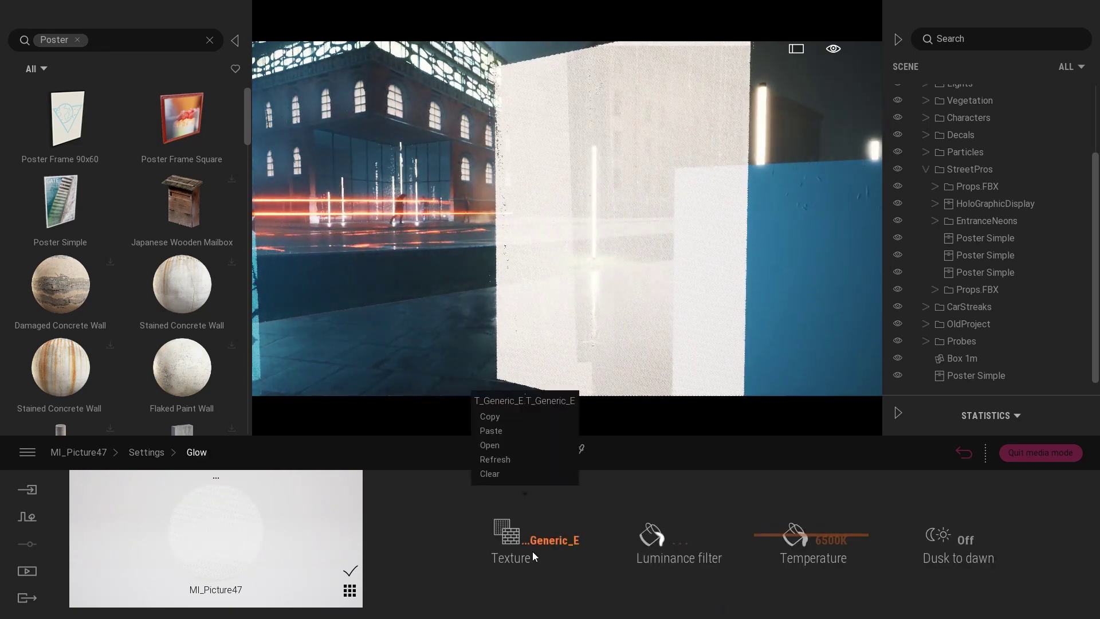
click(491, 431)
right_drag(602, 258, 430, 258)
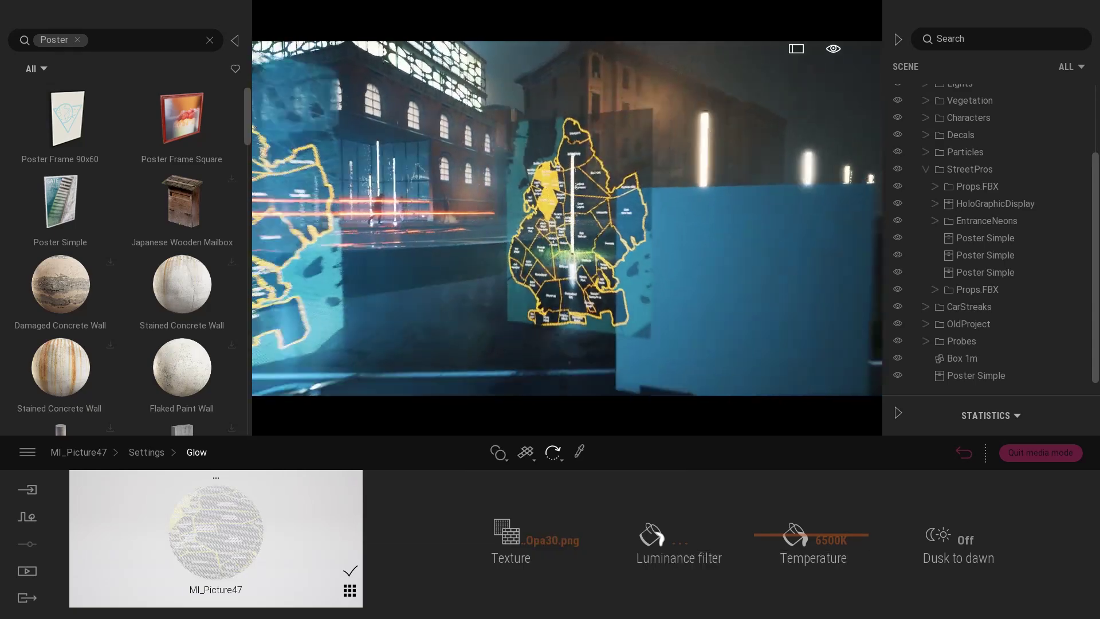
Enlarge the glowing Poster Simple slightly and set it flat on the Box 1m's front face
right_drag(671, 263, 689, 267)
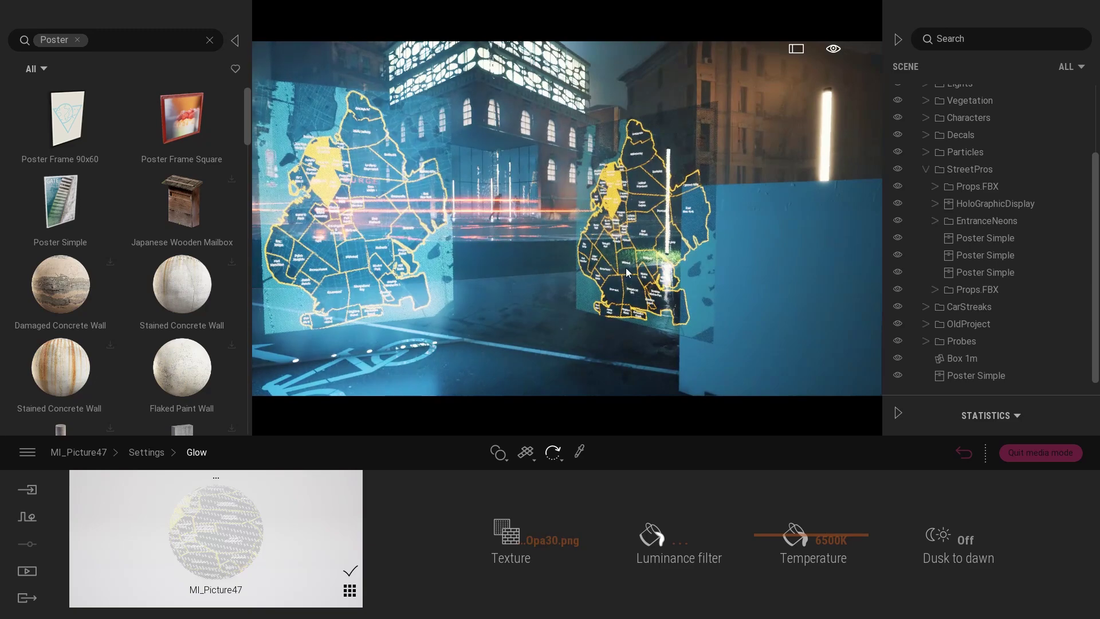
scroll(628, 274, up, 8)
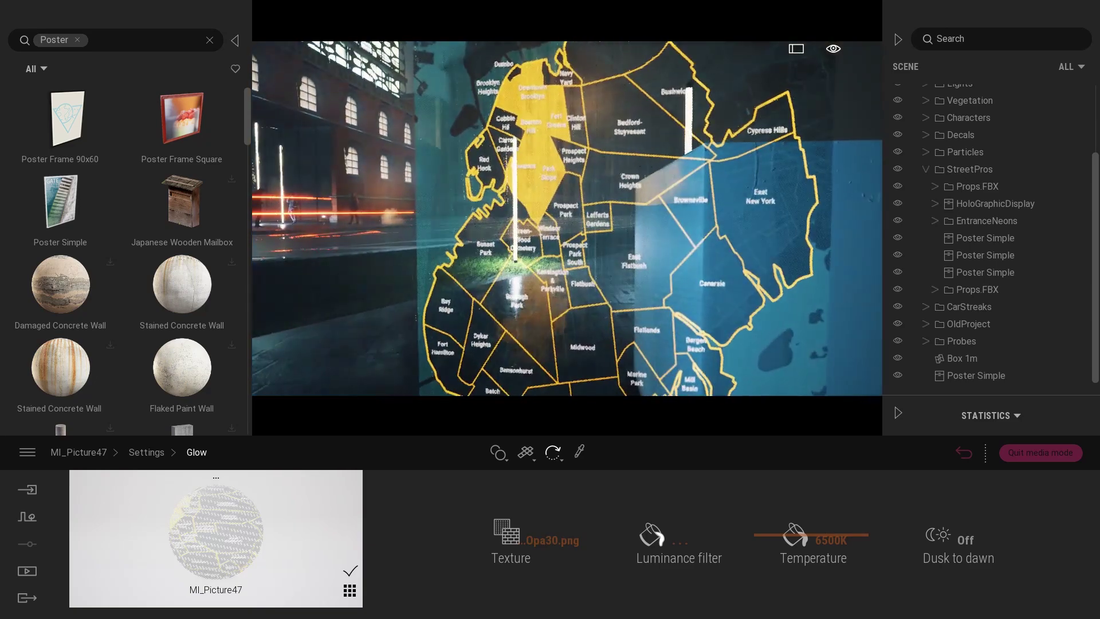
scroll(506, 290, up, 4)
right_drag(559, 276, 507, 291)
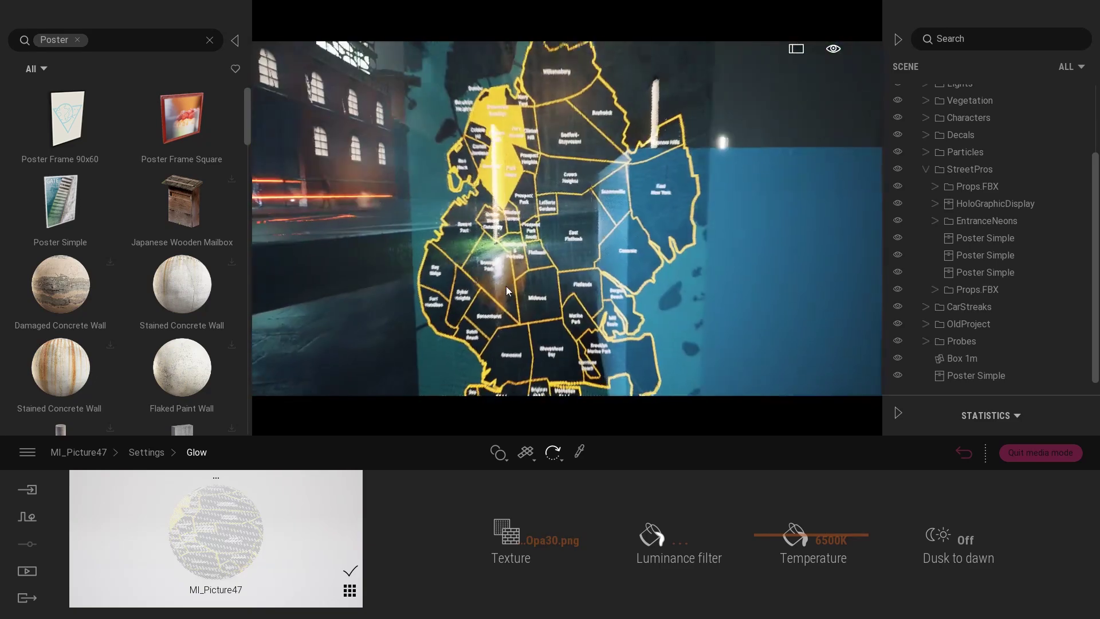
scroll(507, 291, down, 6)
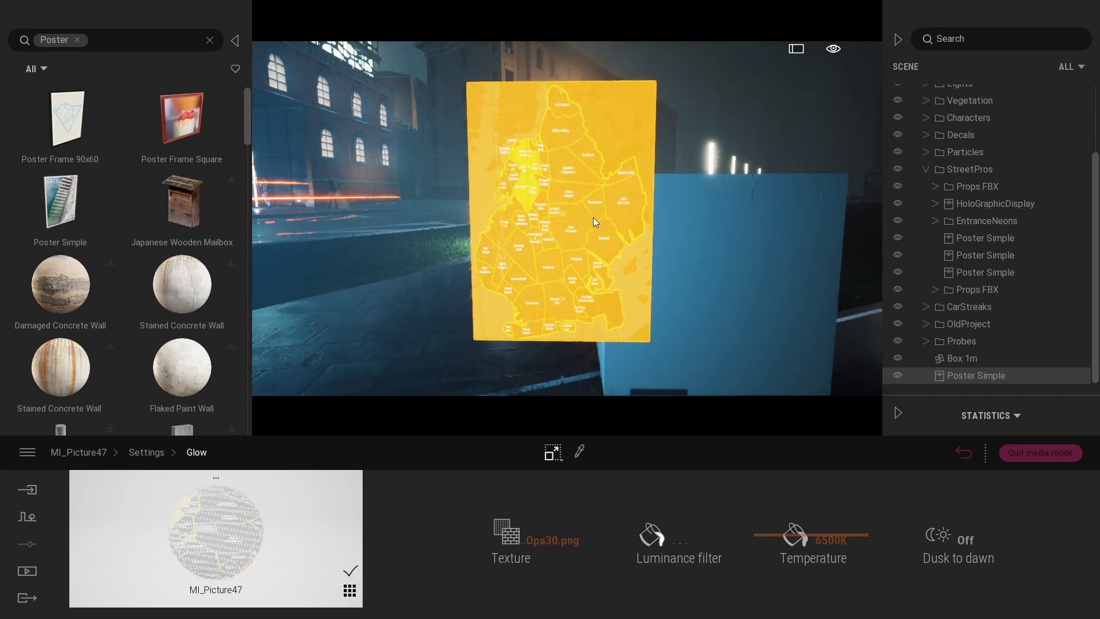
drag(596, 216, 606, 216)
click(728, 259)
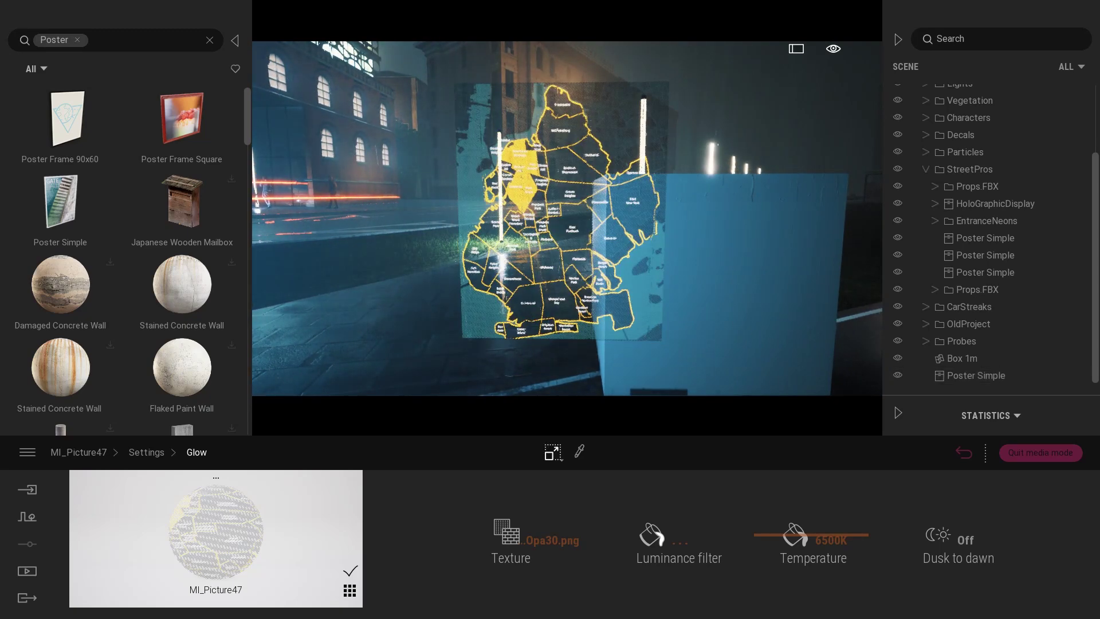
scroll(728, 259, up, 5)
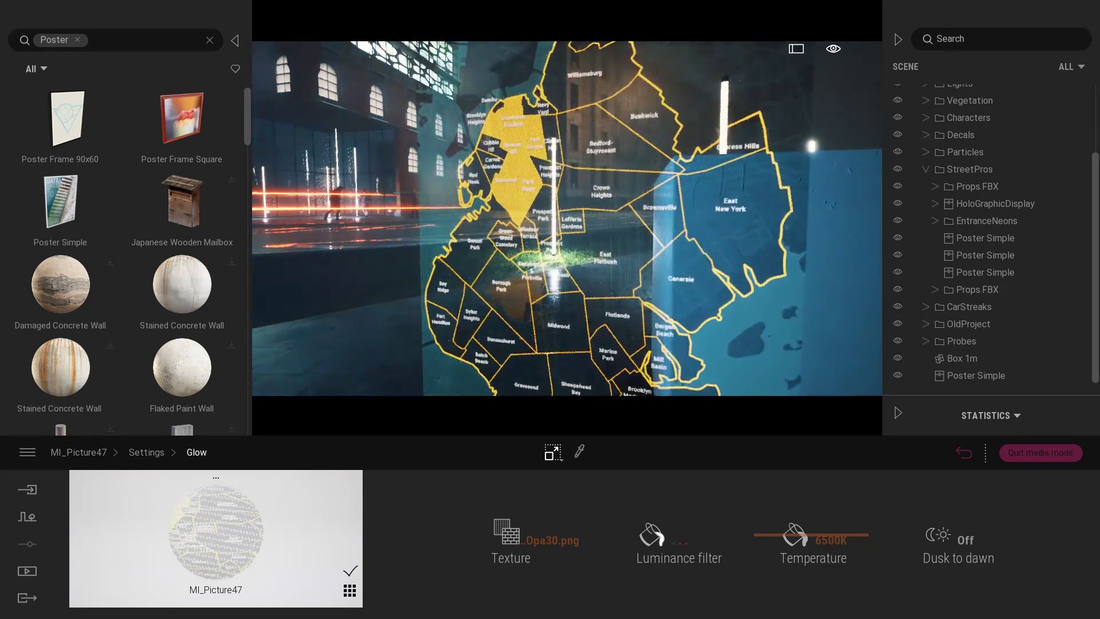
mouse_move(740, 334)
right_down()
mouse_move(654, 284)
mouse_move(482, 242)
right_up()
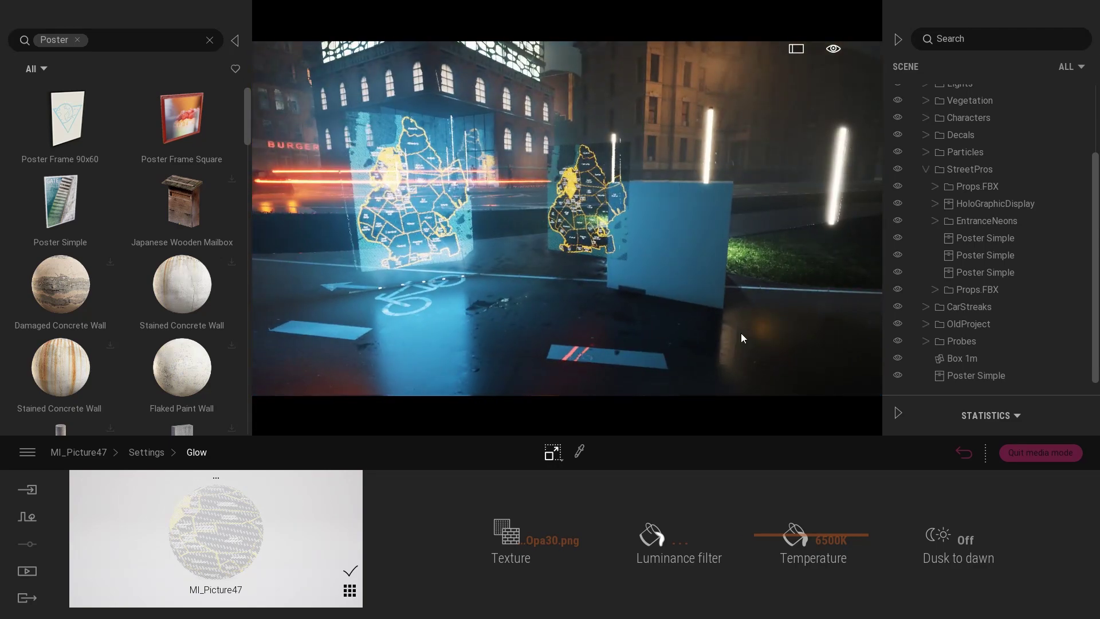
right_drag(481, 241, 600, 265)
right_drag(498, 218, 591, 326)
click(592, 326)
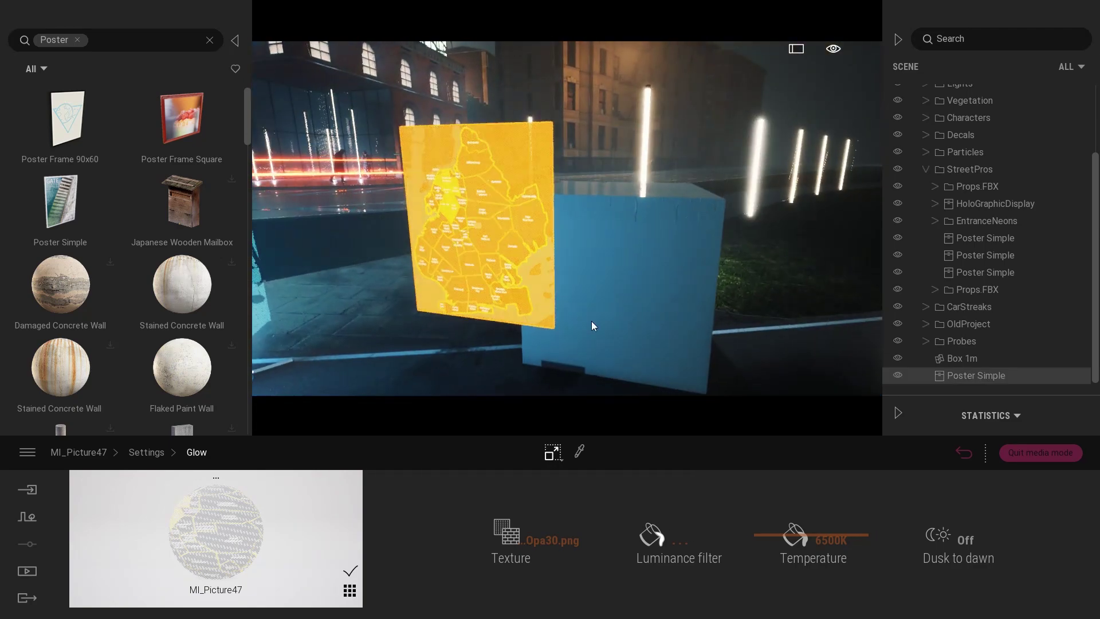
drag(488, 230, 656, 277)
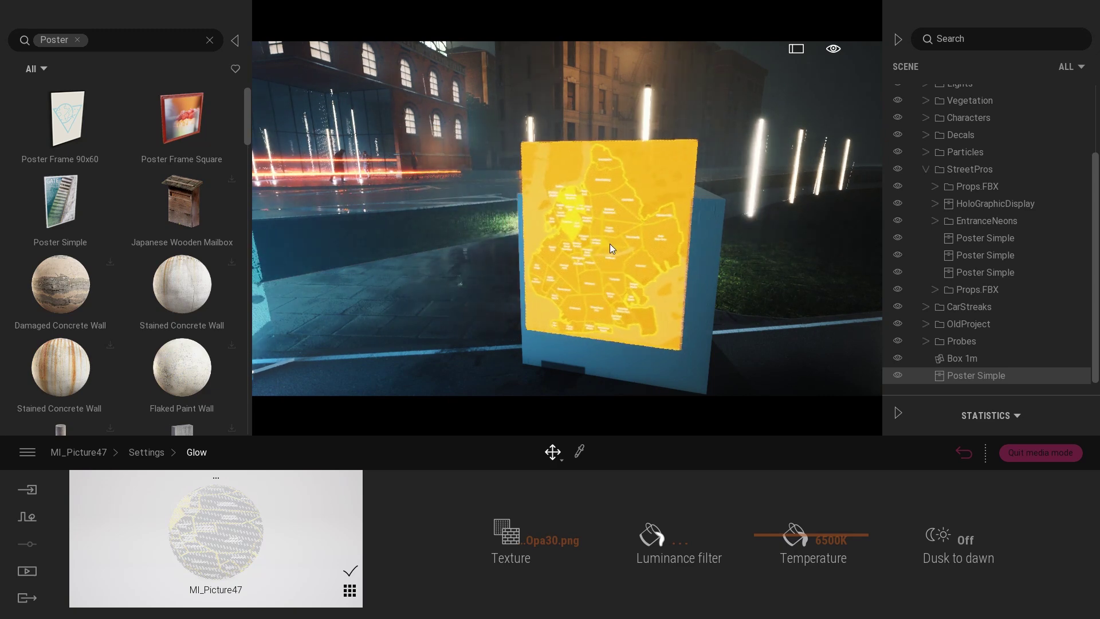
Clear the Poster search, place an Area light at the poster box, and rotate it toward the map
key(Escape)
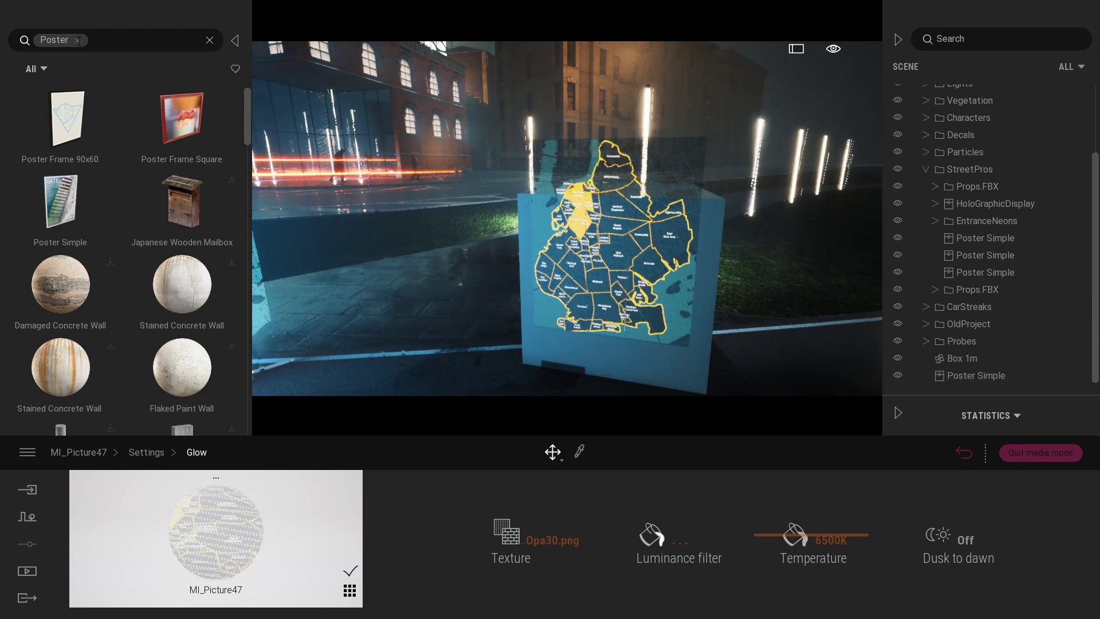
click(77, 39)
click(183, 215)
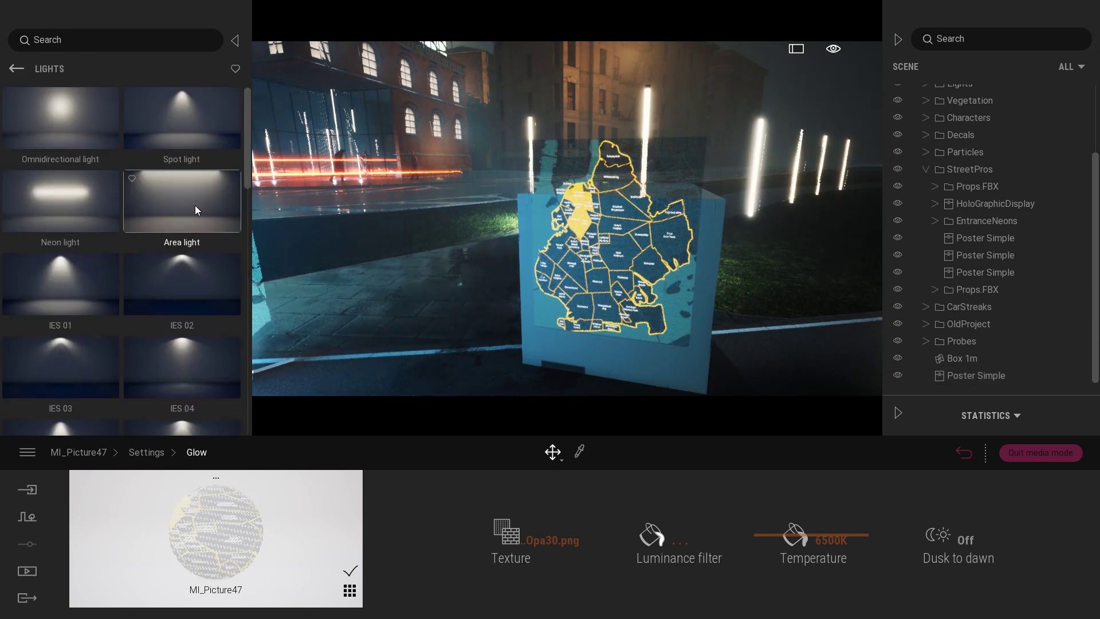
drag(182, 198, 619, 247)
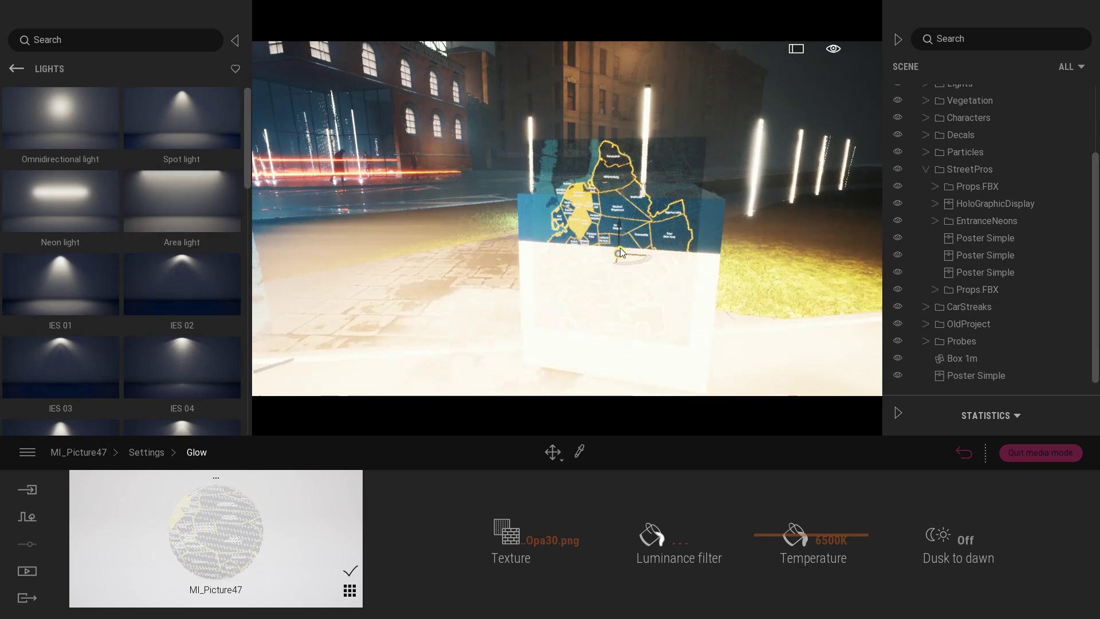
key(r)
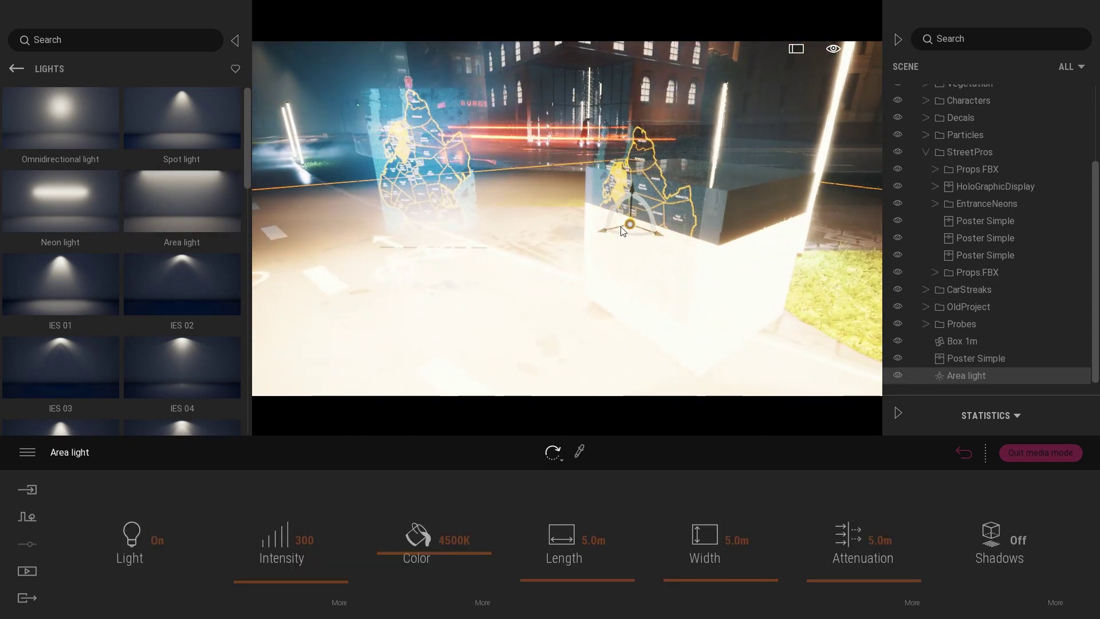
drag(614, 208, 628, 258)
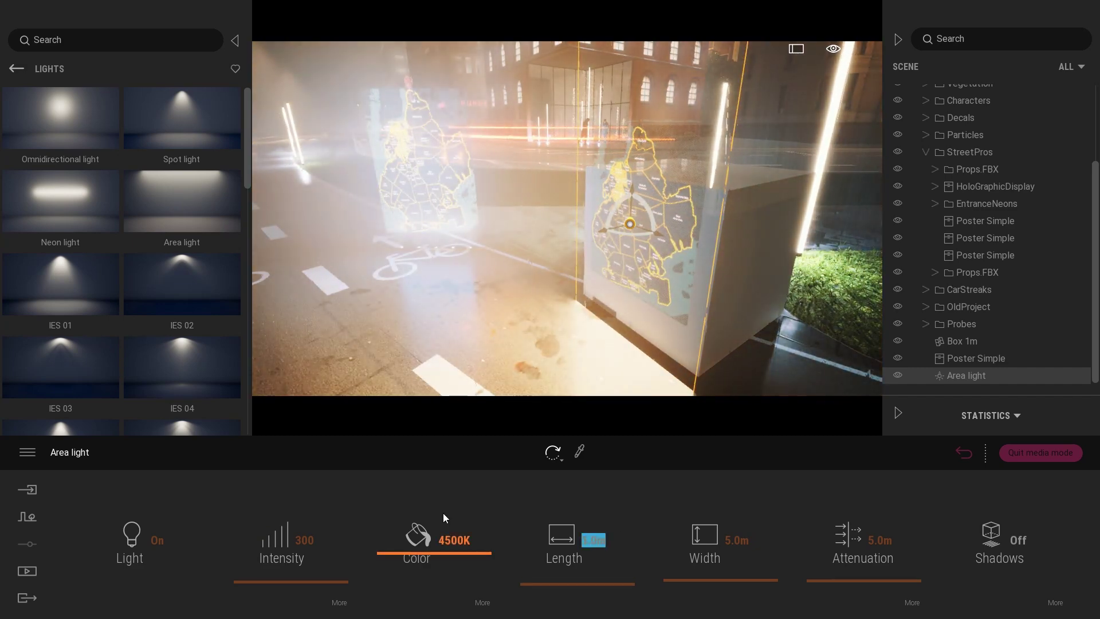
text(0.)
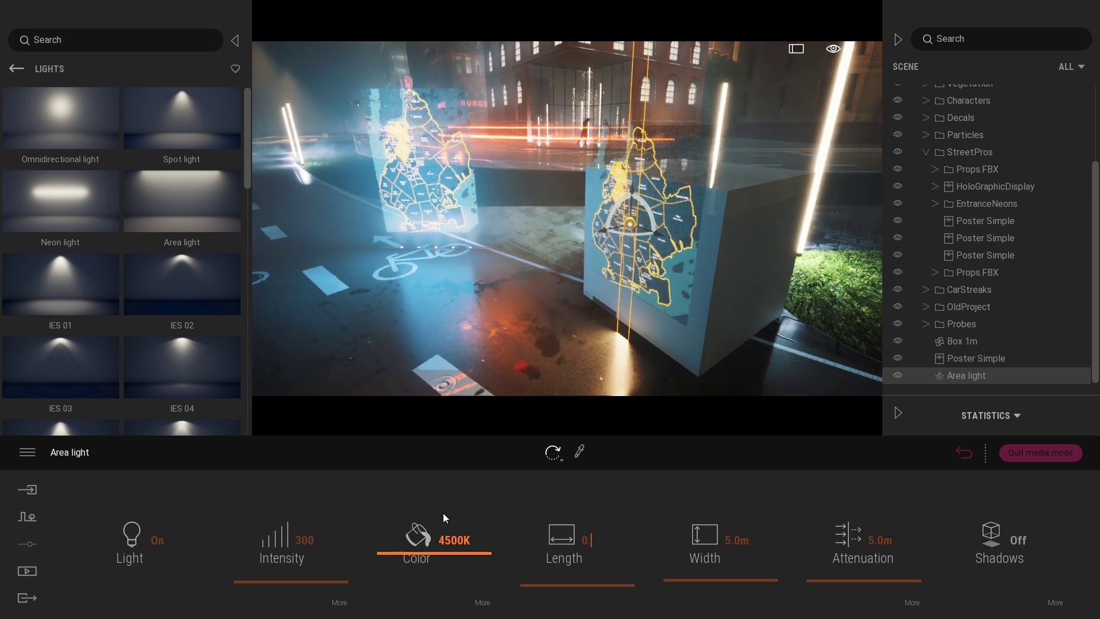
text(8m)
Set the area light's length to 0.8 m and width to 1.0 m, and check it against the poster
key(Tab)
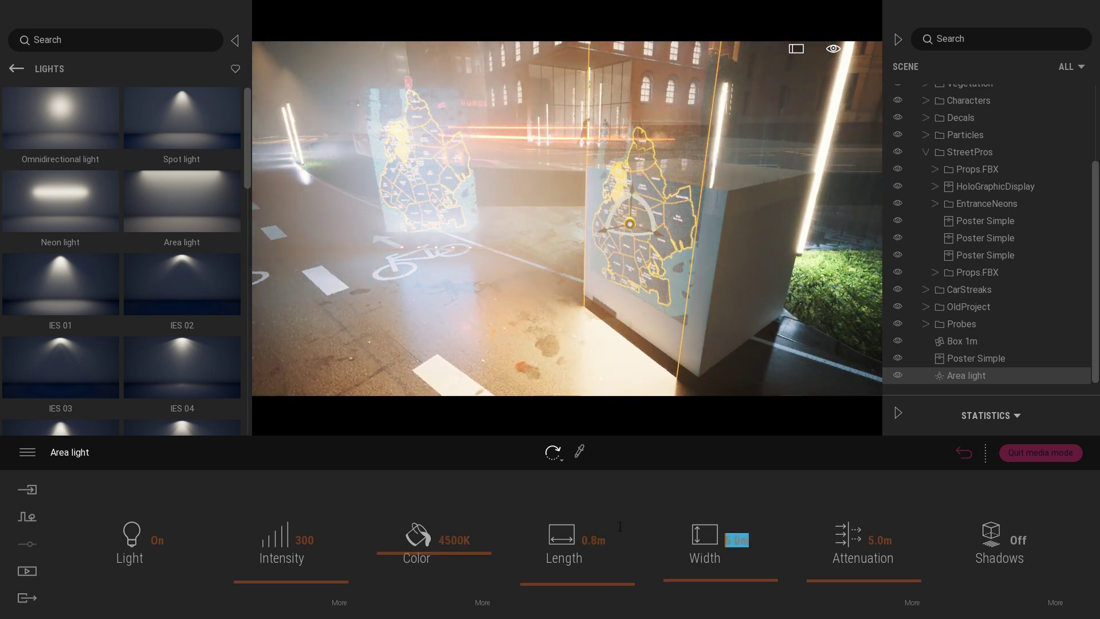
text(1)
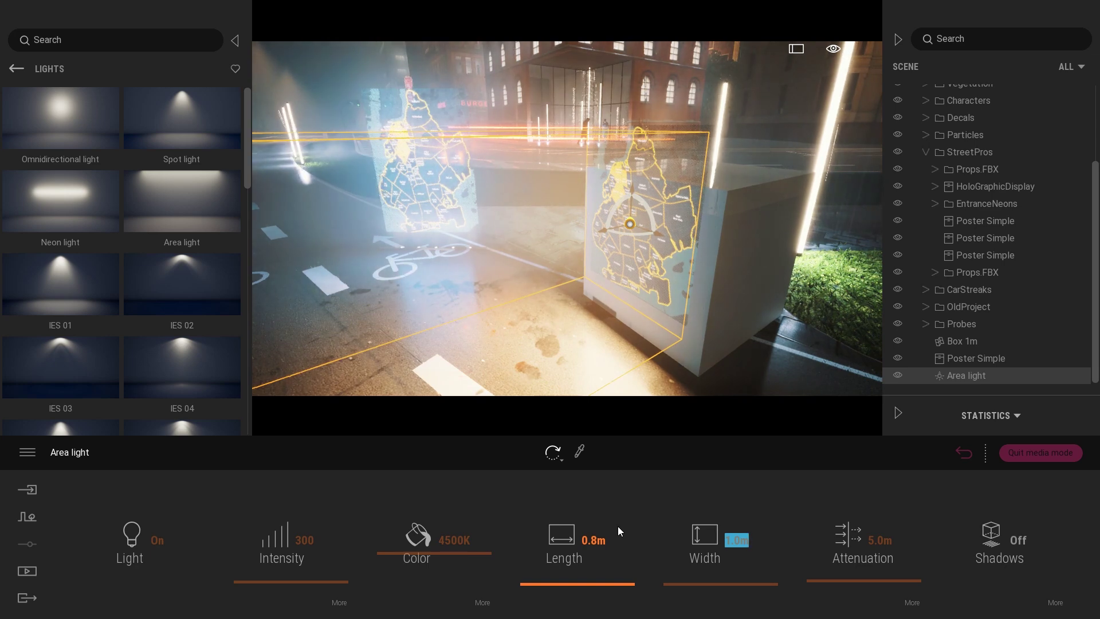
text(2)
key(Return)
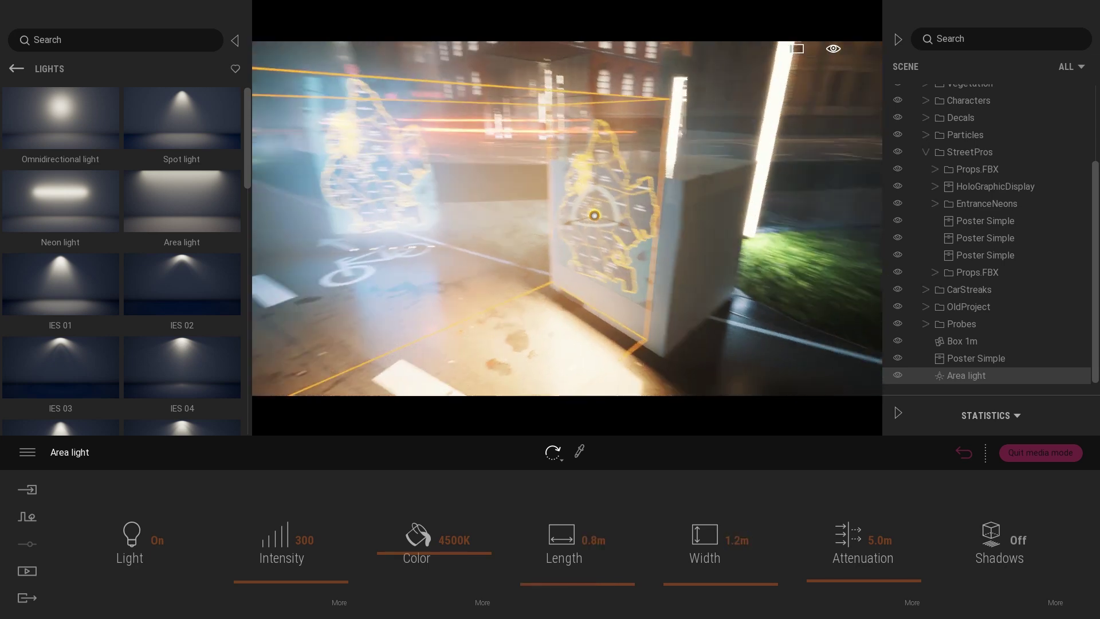
right_drag(568, 215, 635, 187)
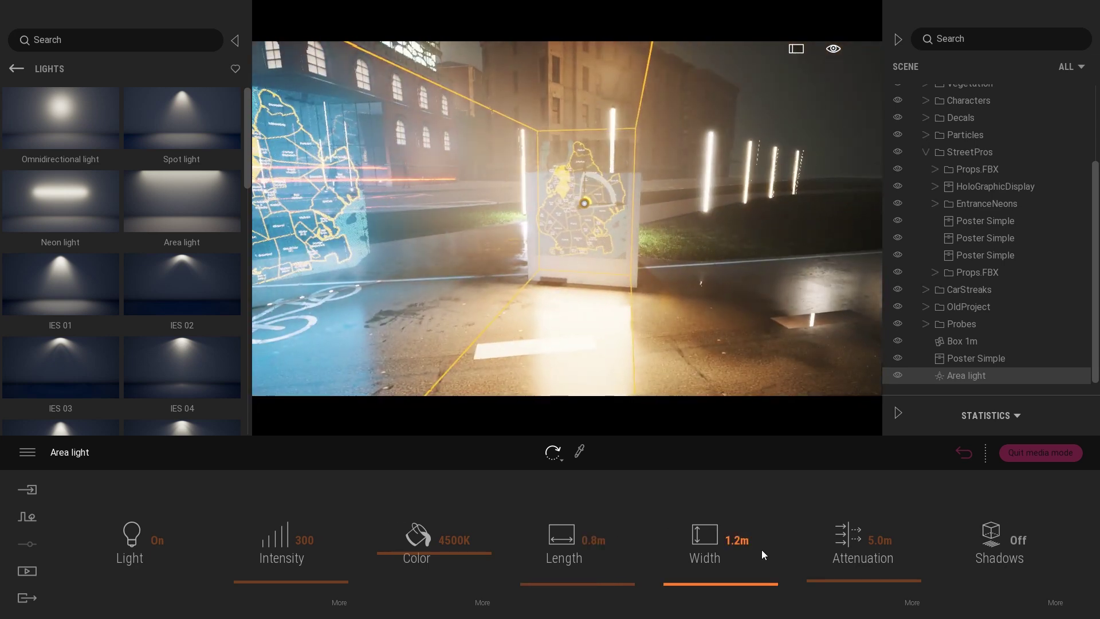
key(ctrl+z)
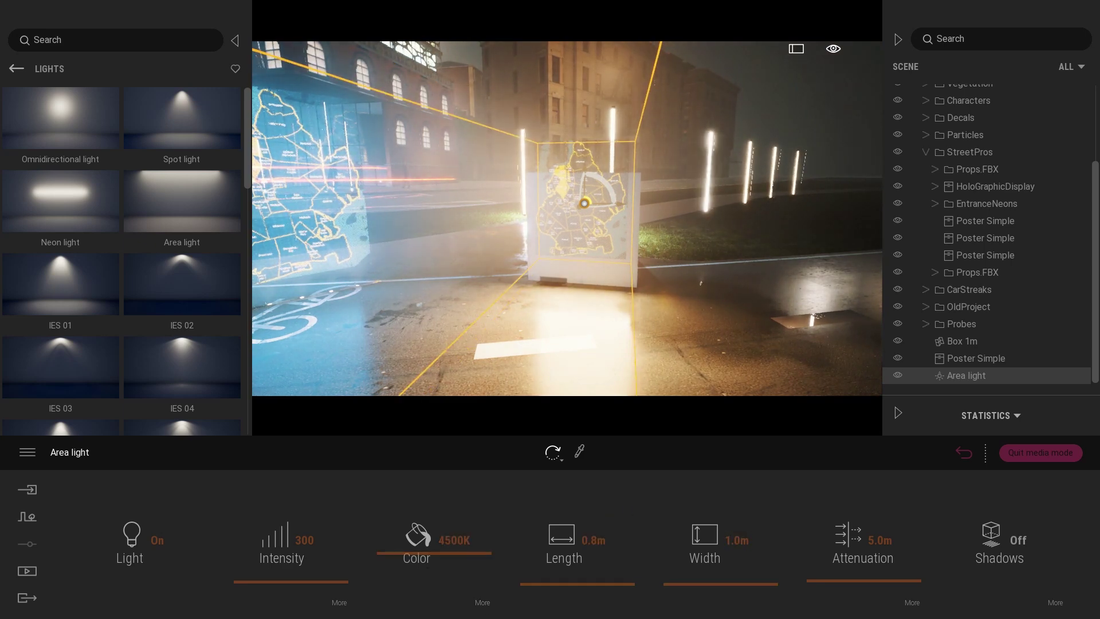
right_drag(655, 278, 603, 195)
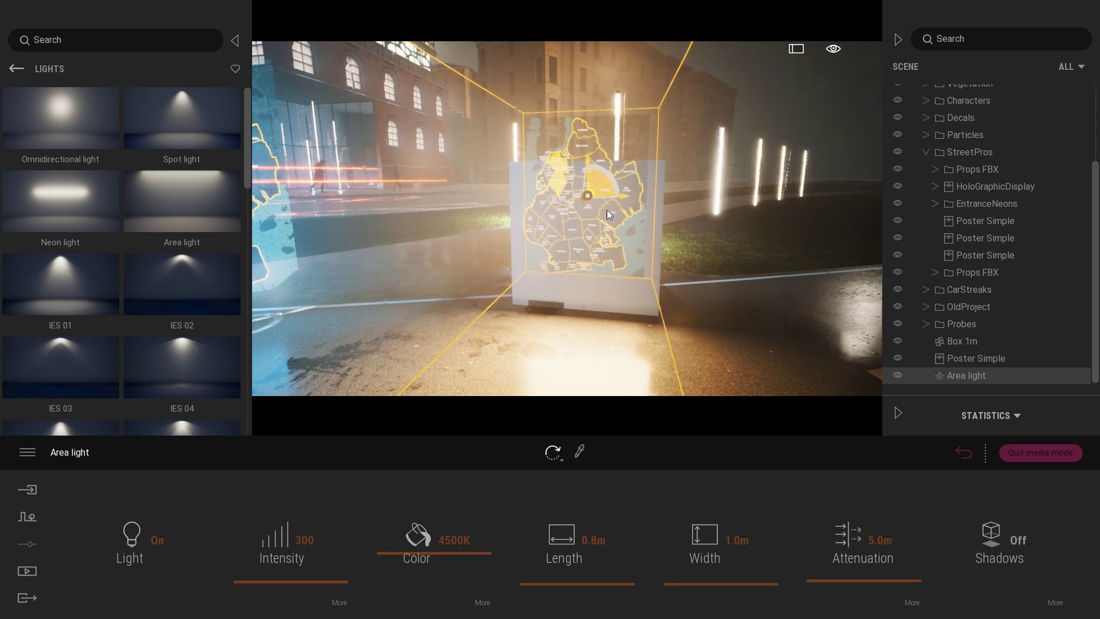
Tint the area light light blue (97EBFF) and set its intensity to 100
click(483, 603)
click(564, 538)
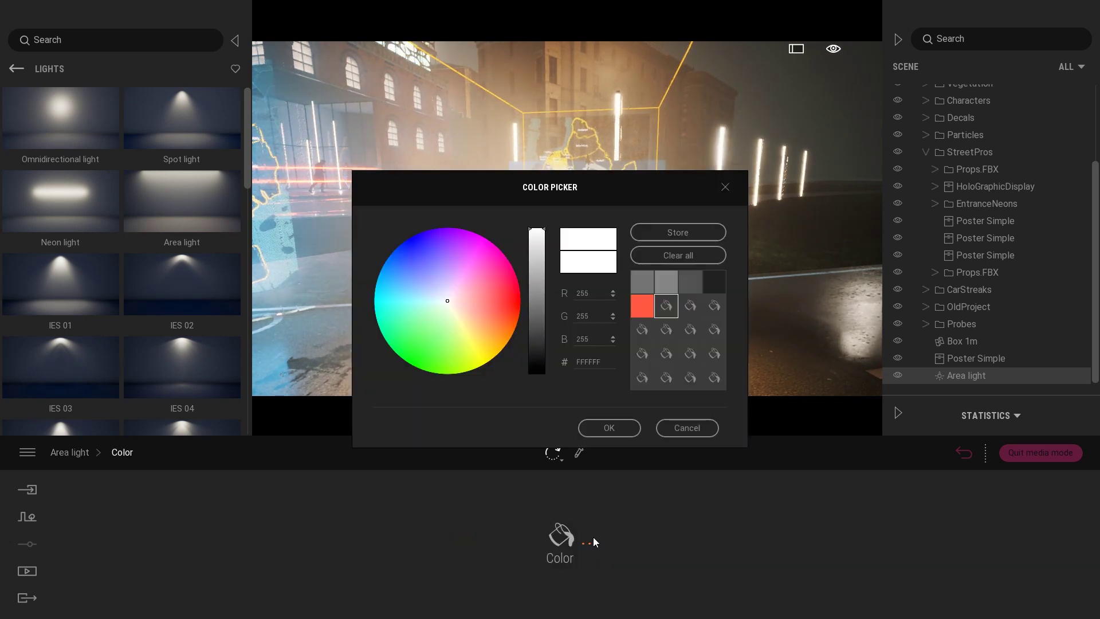
mouse_move(535, 189)
mouse_down()
mouse_move(655, 239)
mouse_move(831, 261)
mouse_up()
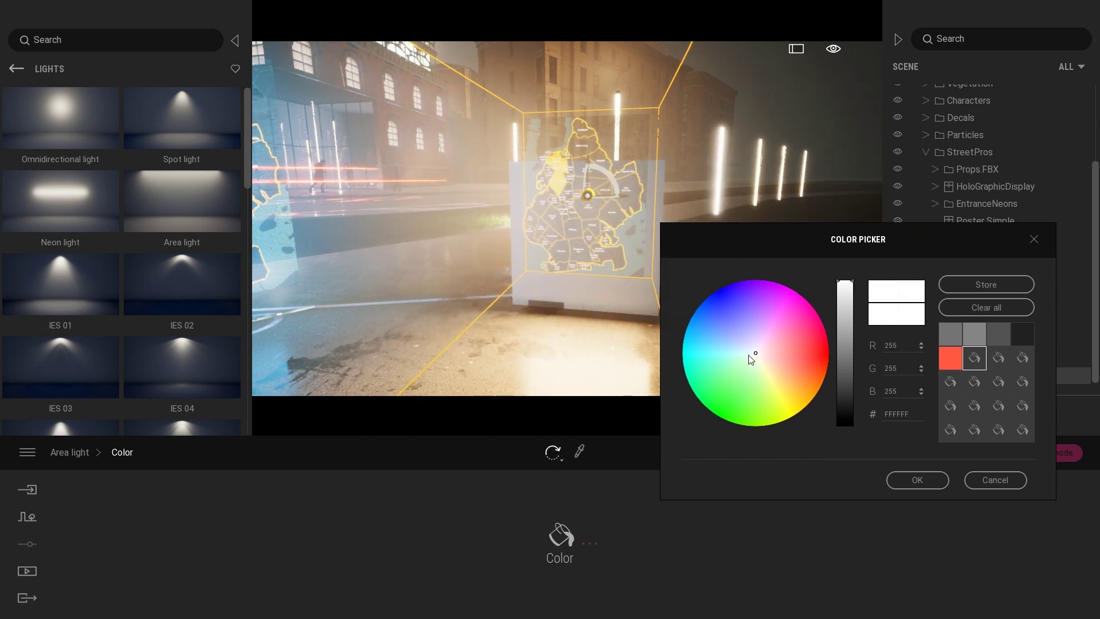
drag(748, 355, 727, 348)
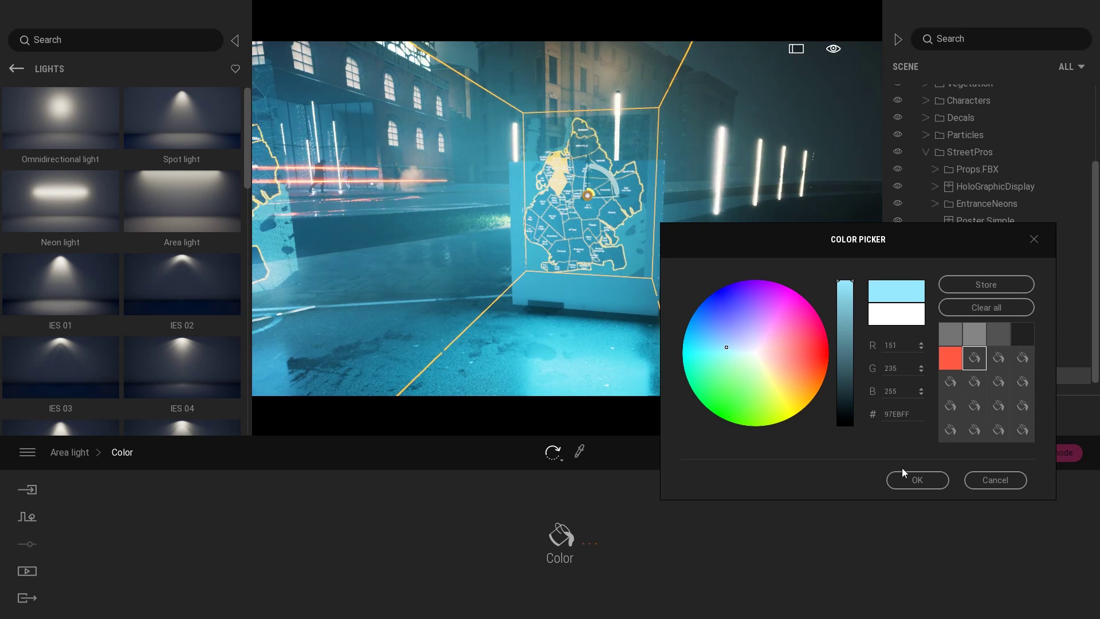
click(913, 480)
click(70, 452)
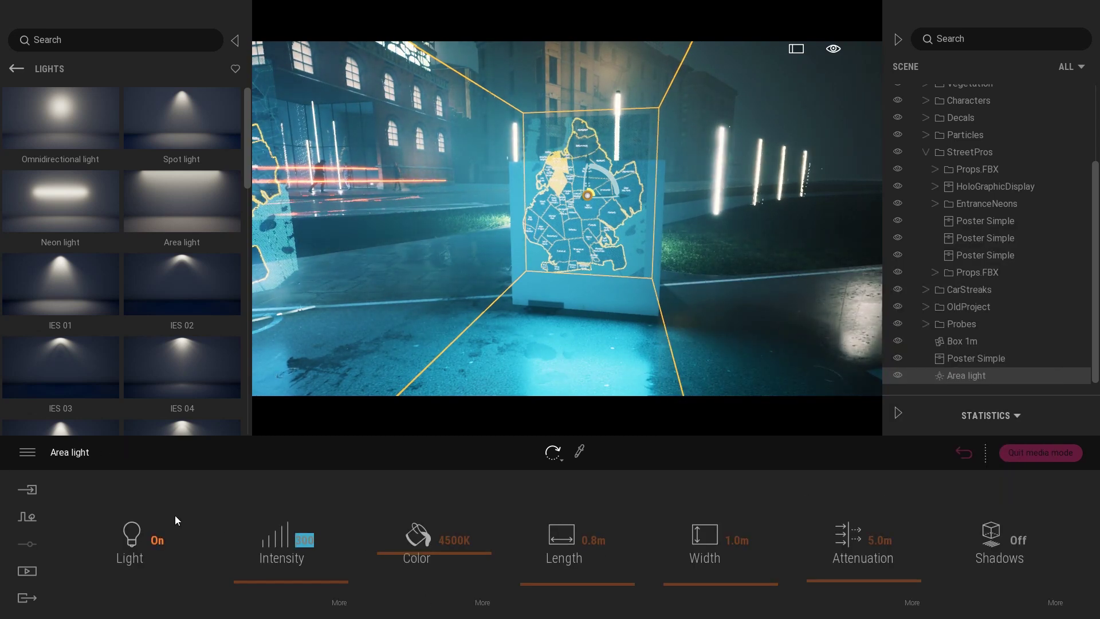
text(100)
key(Return)
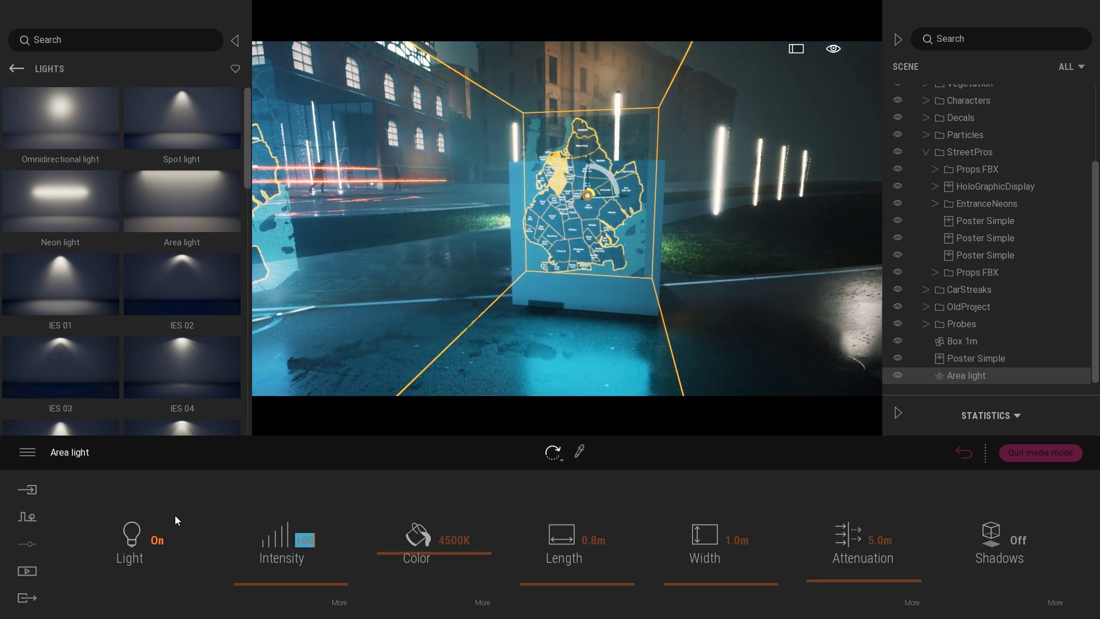
Fly from the poster cubes to the bicycle marking and select the thin Box 1m strip
click(662, 171)
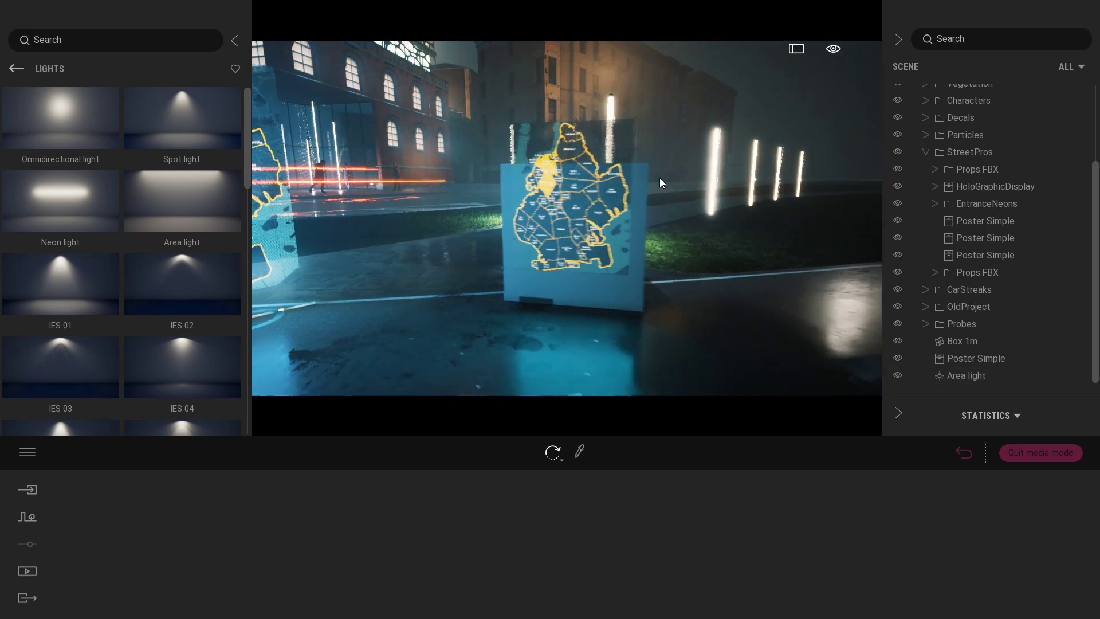
key(s)
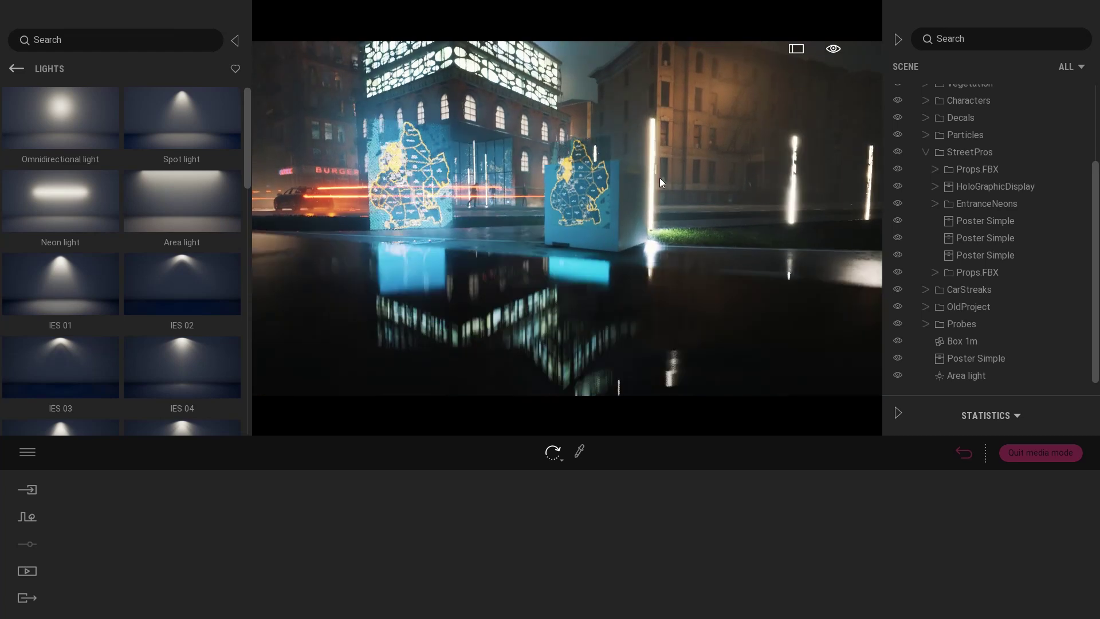
key(w)
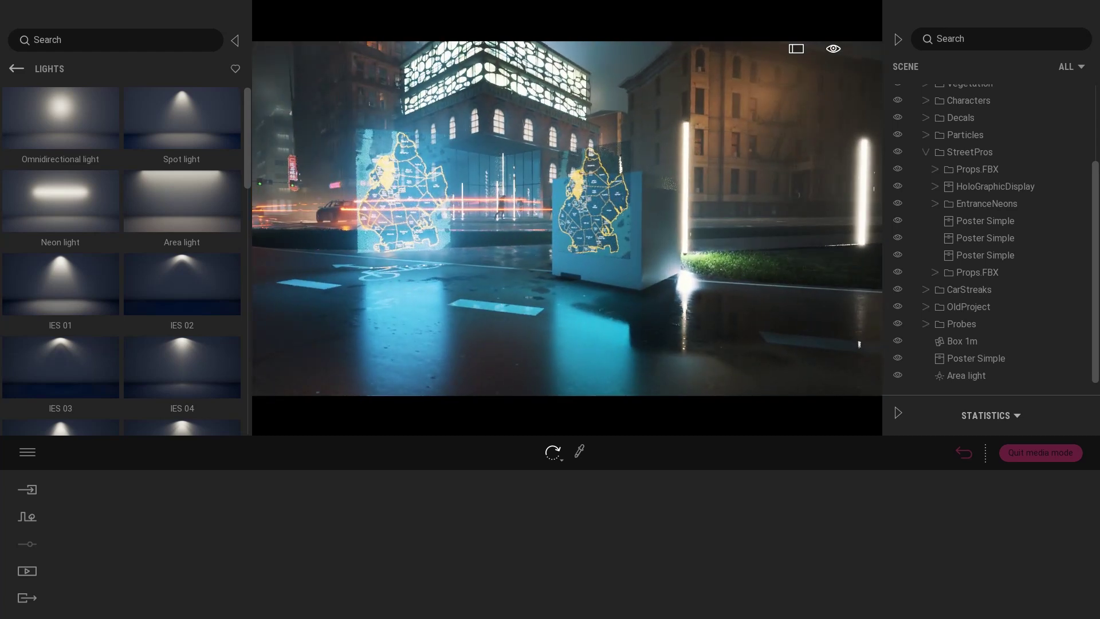
key(w)
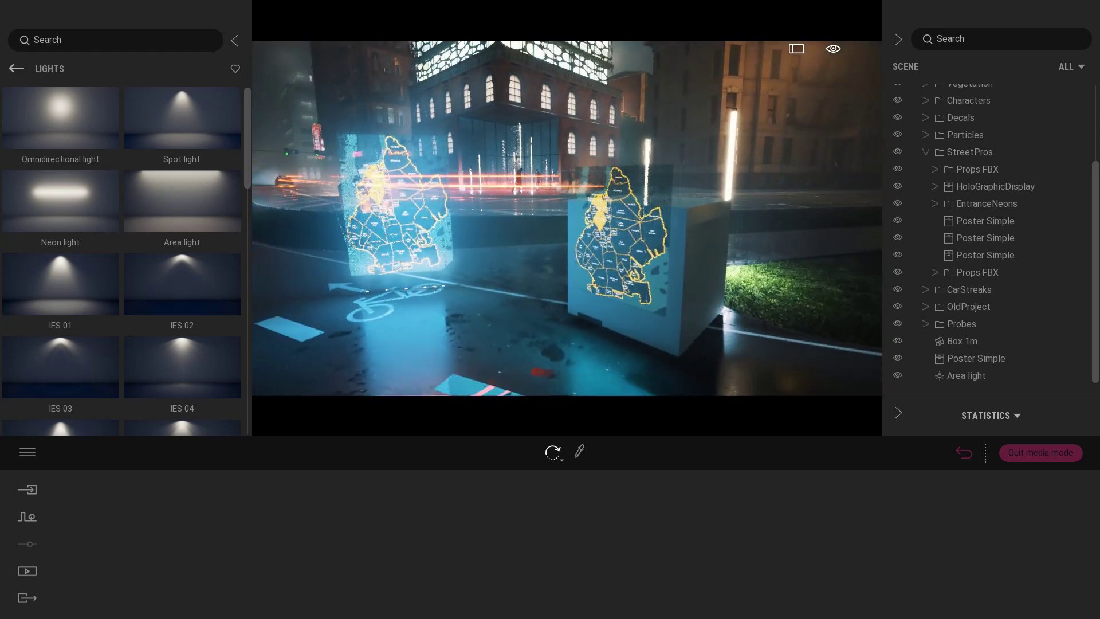
key(w)
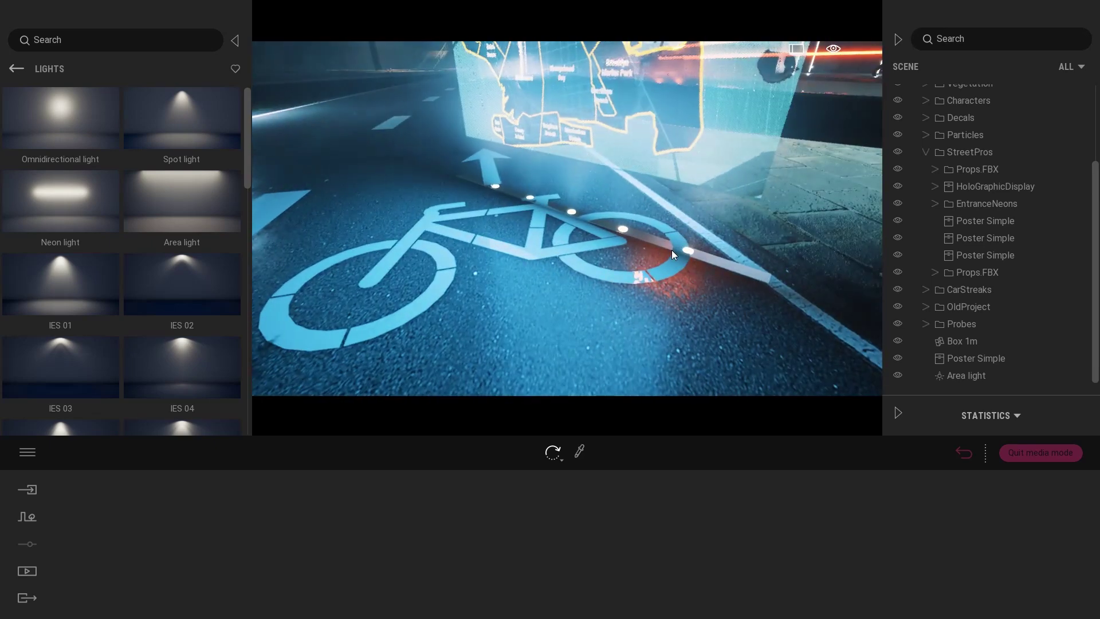
key(w)
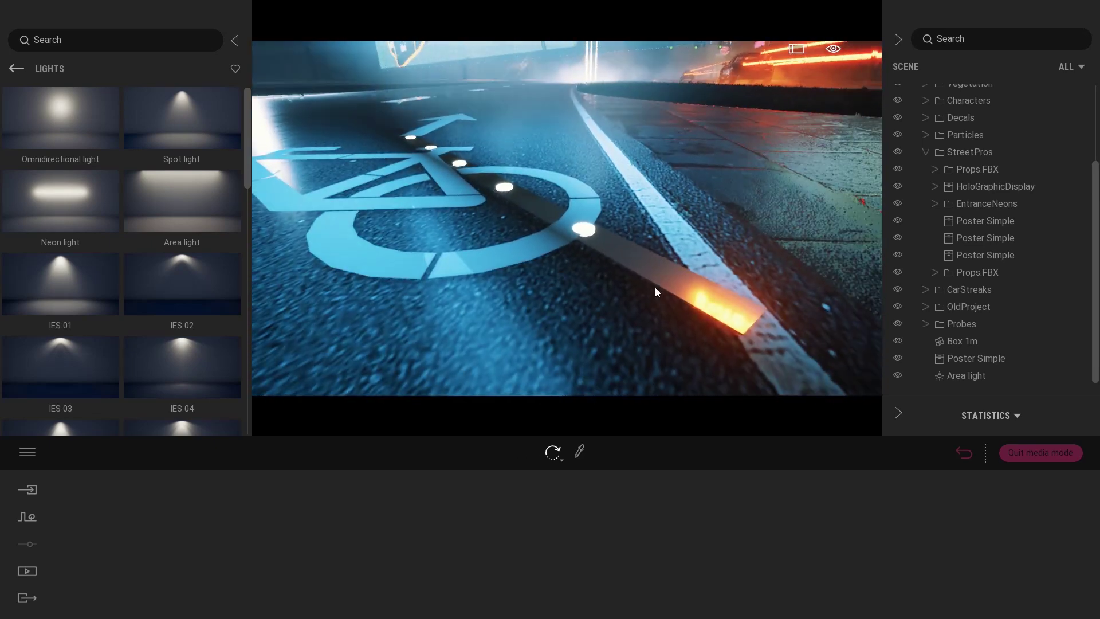
click(658, 274)
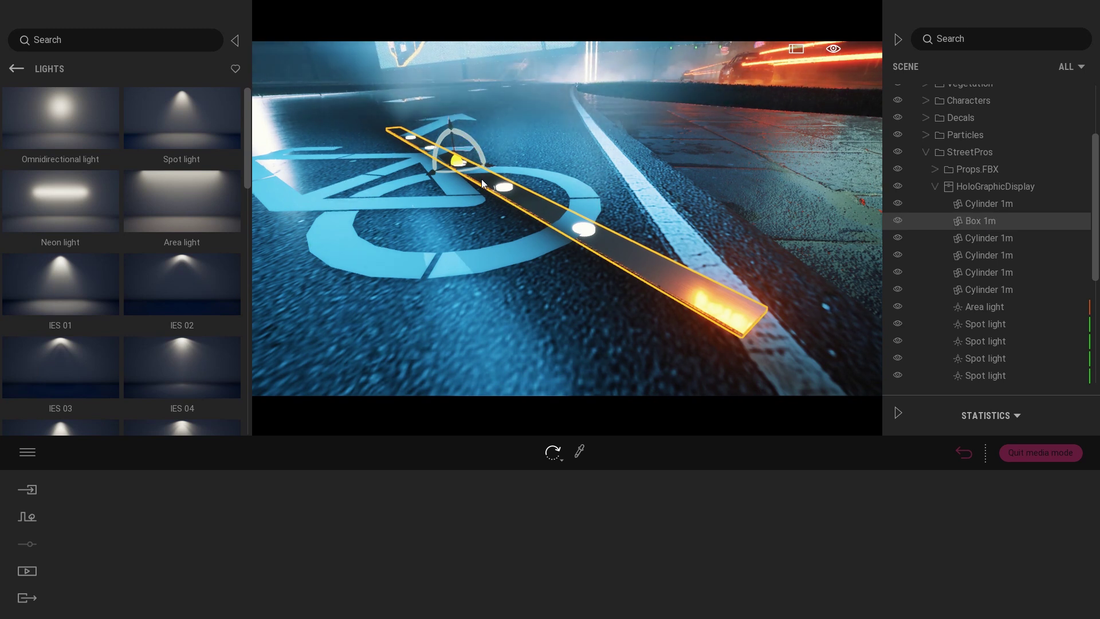
Select two Cylinder 1m objects along the strip and orbit lower to inspect it
click(1004, 255)
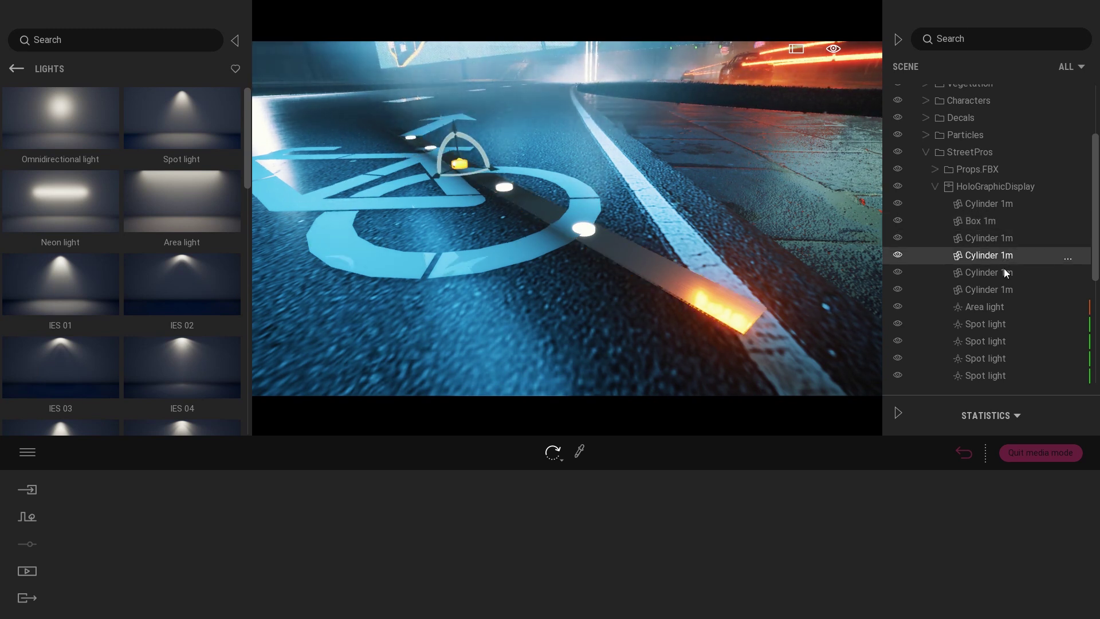
click(1004, 272)
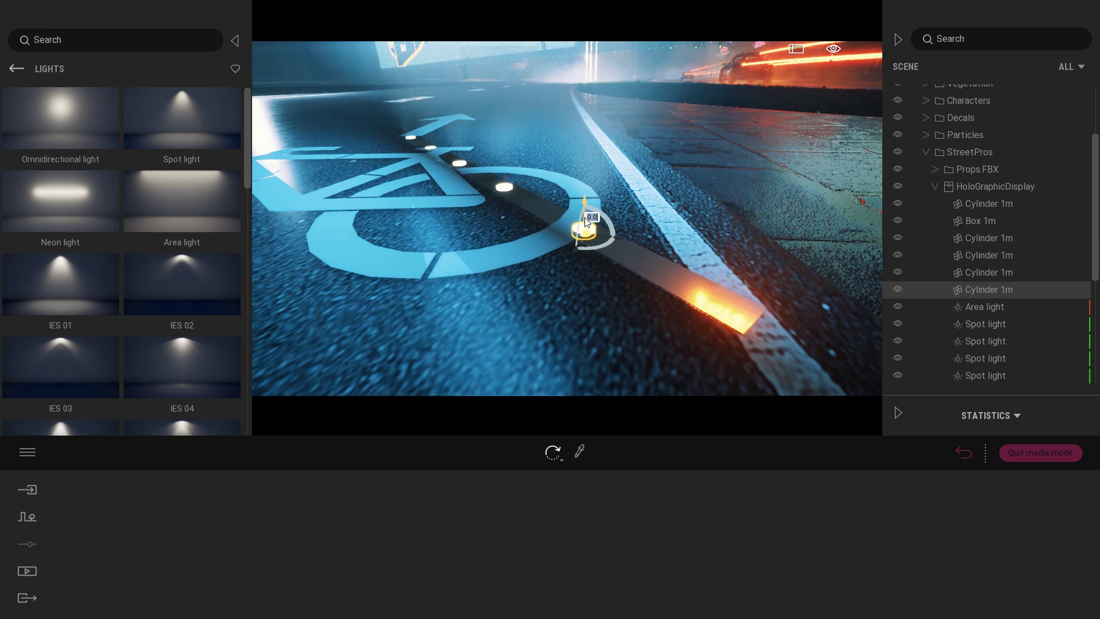
right_drag(585, 257, 719, 298)
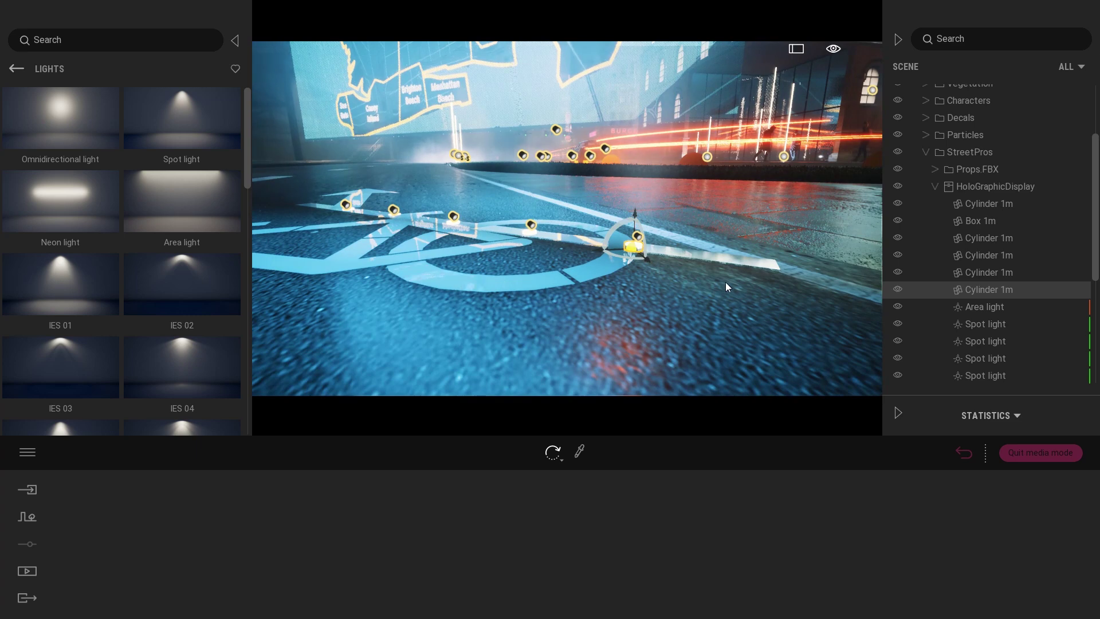
Copy a base spot light onto the ground in front of the other map poster
click(638, 237)
right_drag(637, 297, 774, 344)
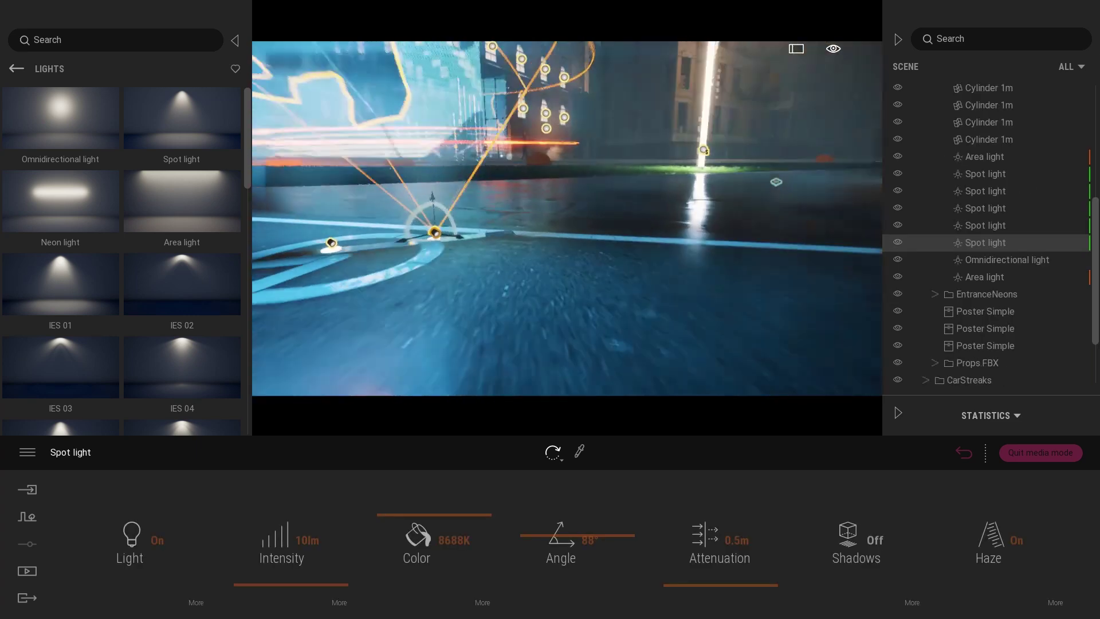
right_drag(516, 292, 601, 295)
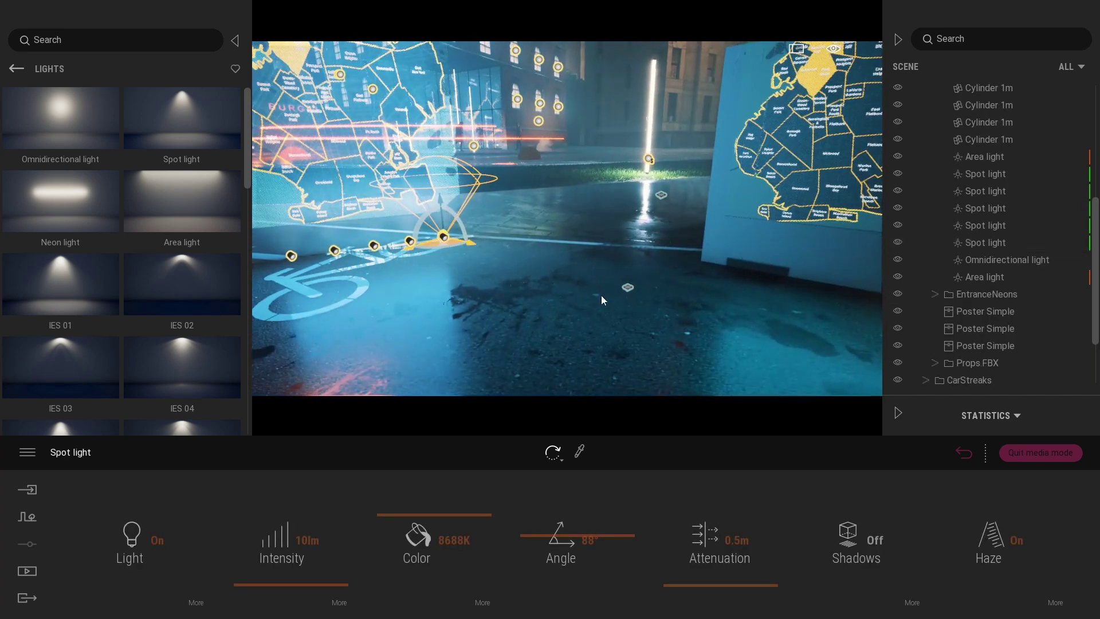
shift+drag(601, 295, 730, 334)
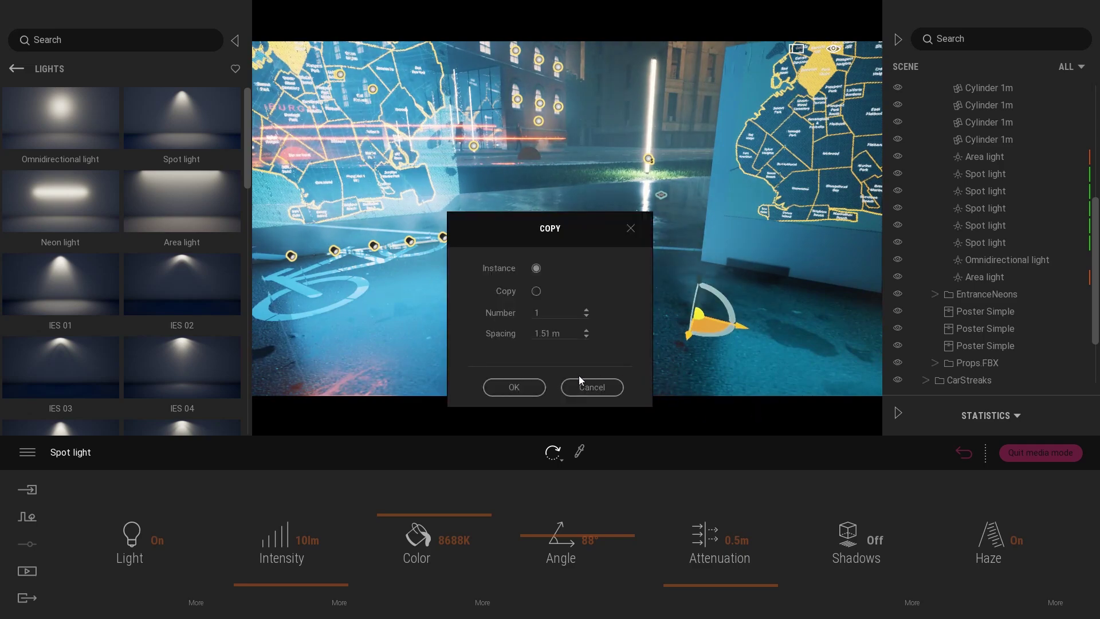
click(515, 388)
mouse_move(559, 258)
right_down()
mouse_move(644, 283)
mouse_move(568, 284)
right_up()
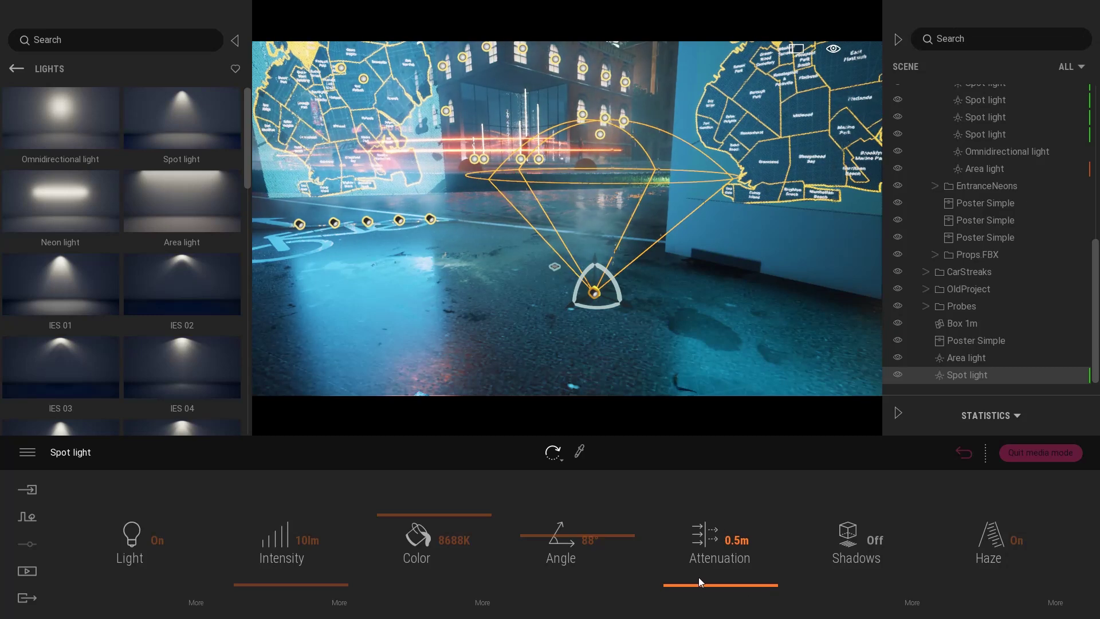
Set the copied spot light's attenuation to 0.5 m, then deselect it
drag(687, 587, 705, 590)
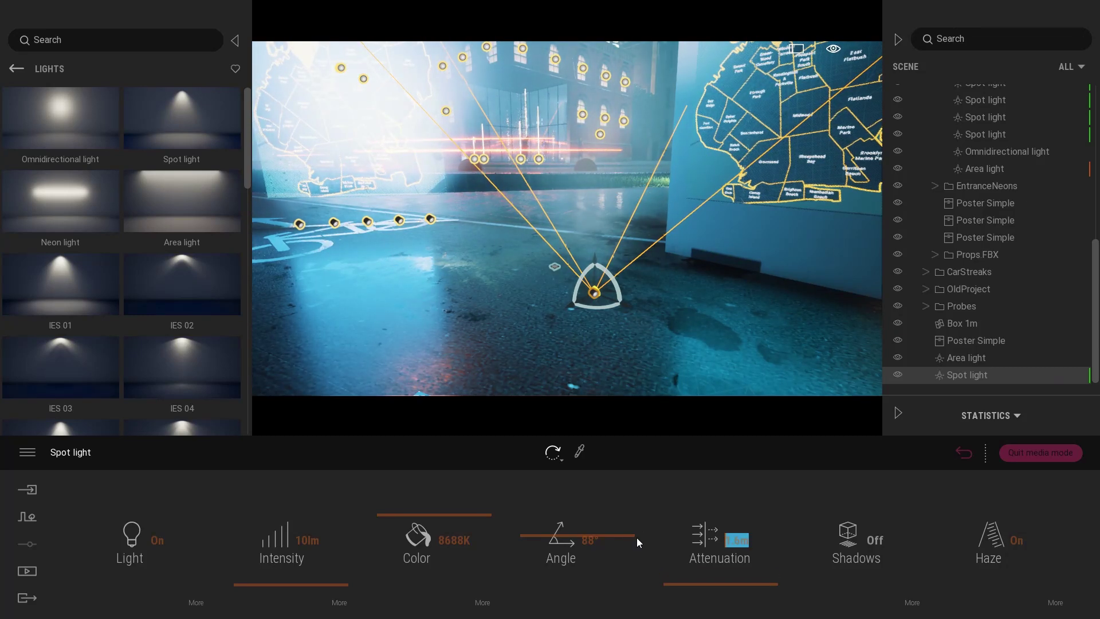
text(0.5)
key(Return)
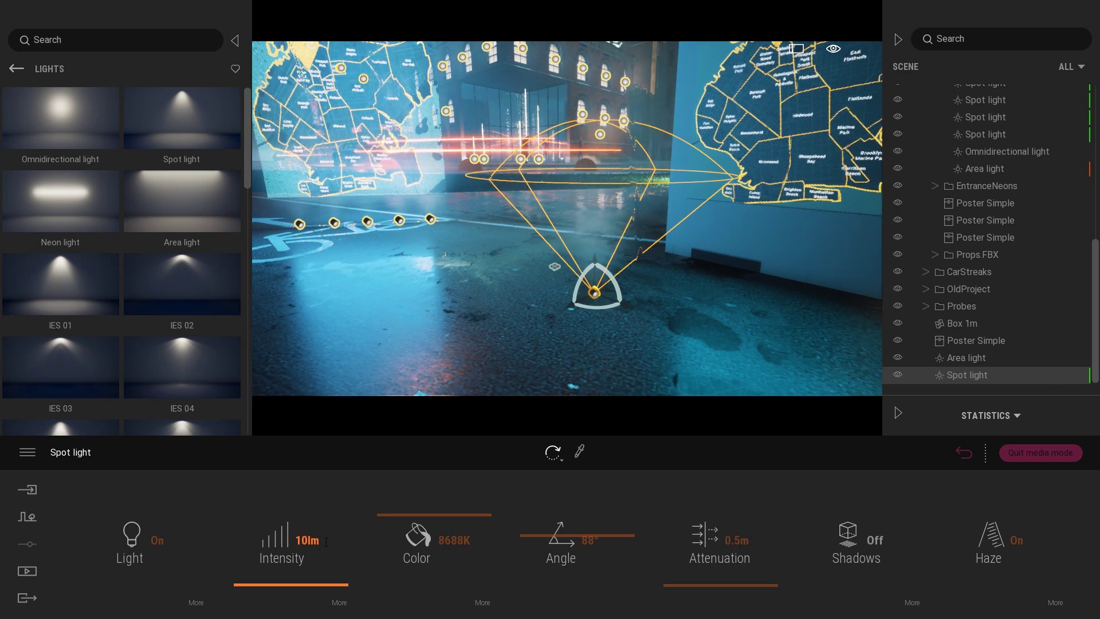
click(585, 286)
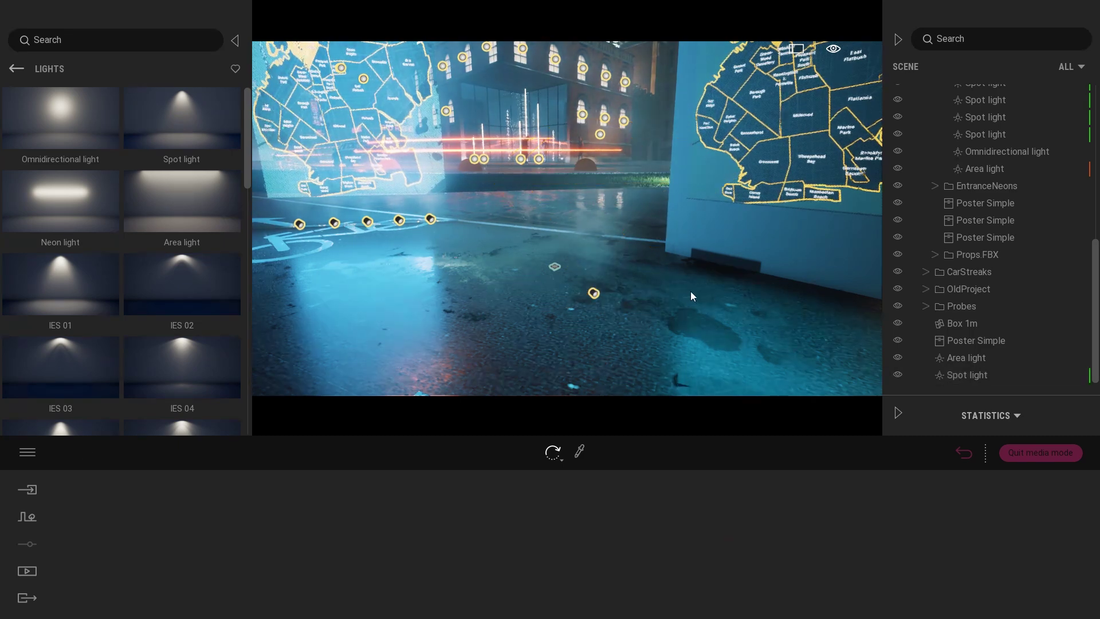
right_drag(690, 292, 568, 258)
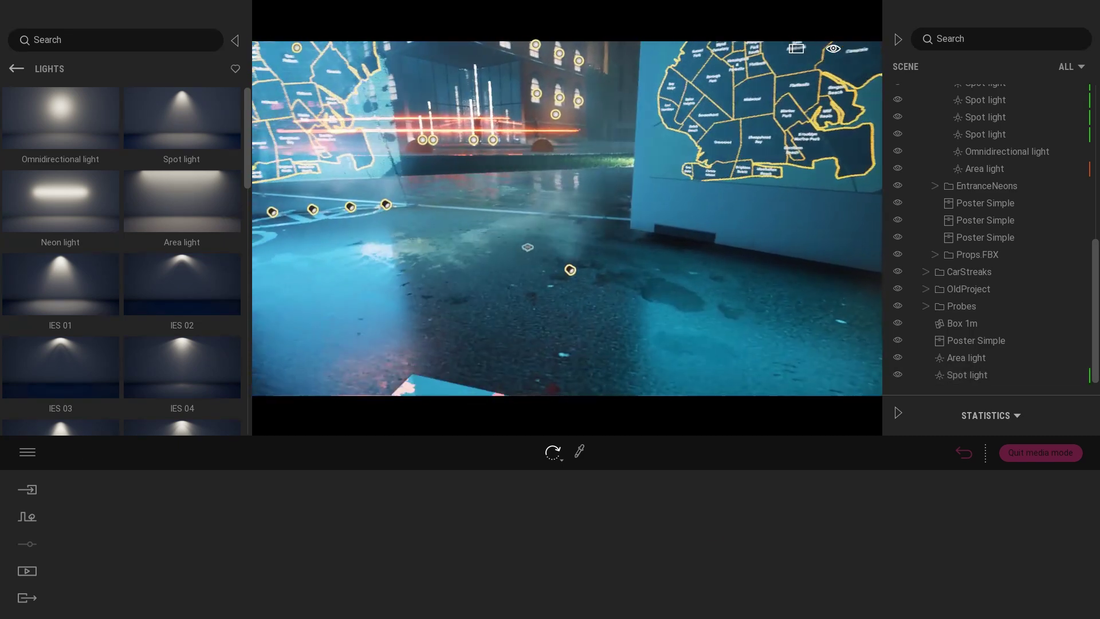
Rotate the new spot light so its cone tilts up toward the map poster
click(974, 379)
right_drag(602, 284, 529, 294)
drag(541, 268, 673, 283)
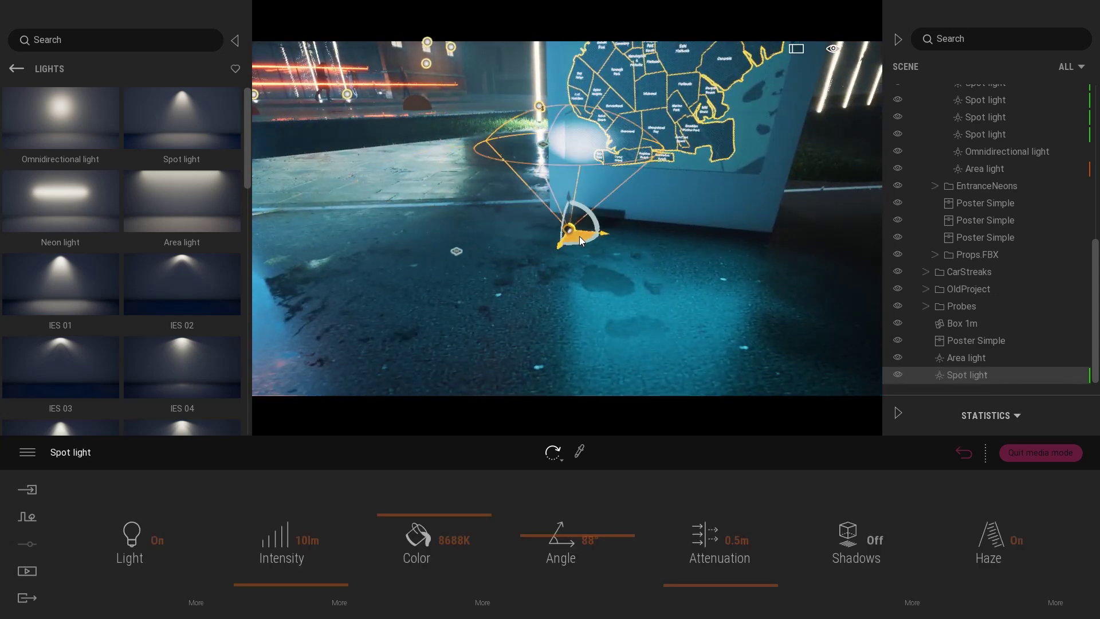
right_drag(673, 283, 603, 275)
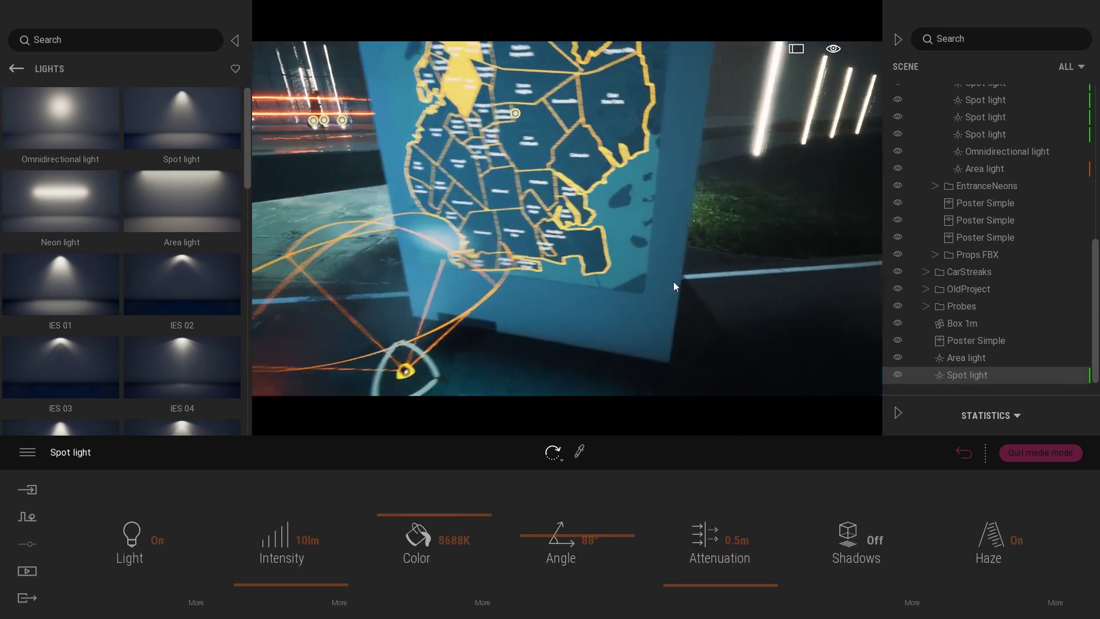
Refine the spot light's aim, then drag out three copies 0.26 m apart along the base
click(649, 231)
right_drag(631, 315, 490, 333)
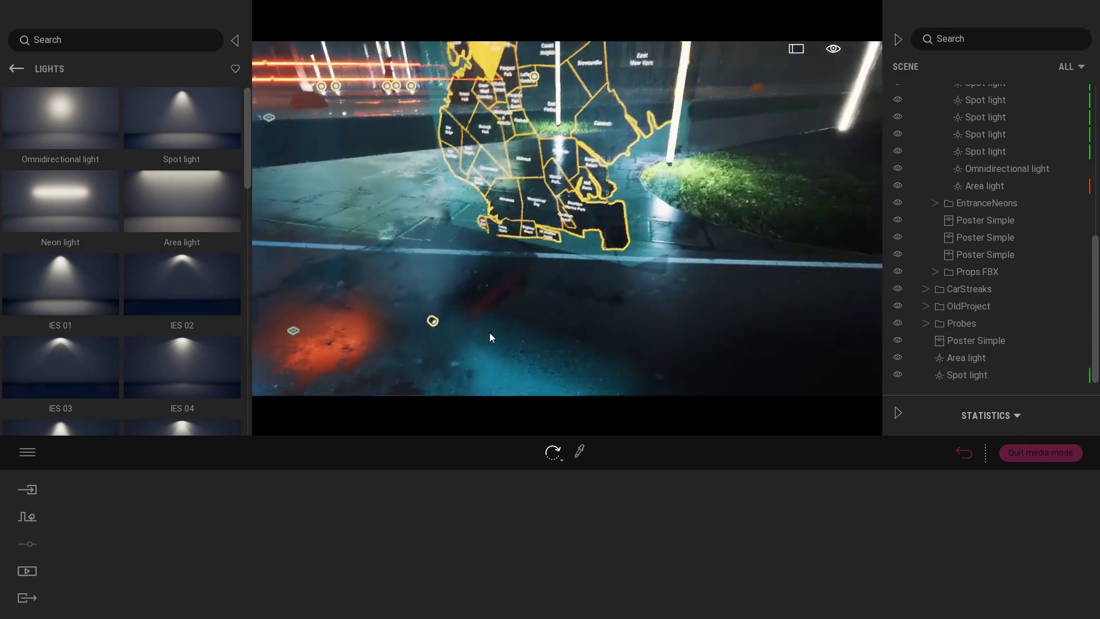
click(433, 320)
right_drag(568, 324, 363, 372)
drag(362, 372, 406, 331)
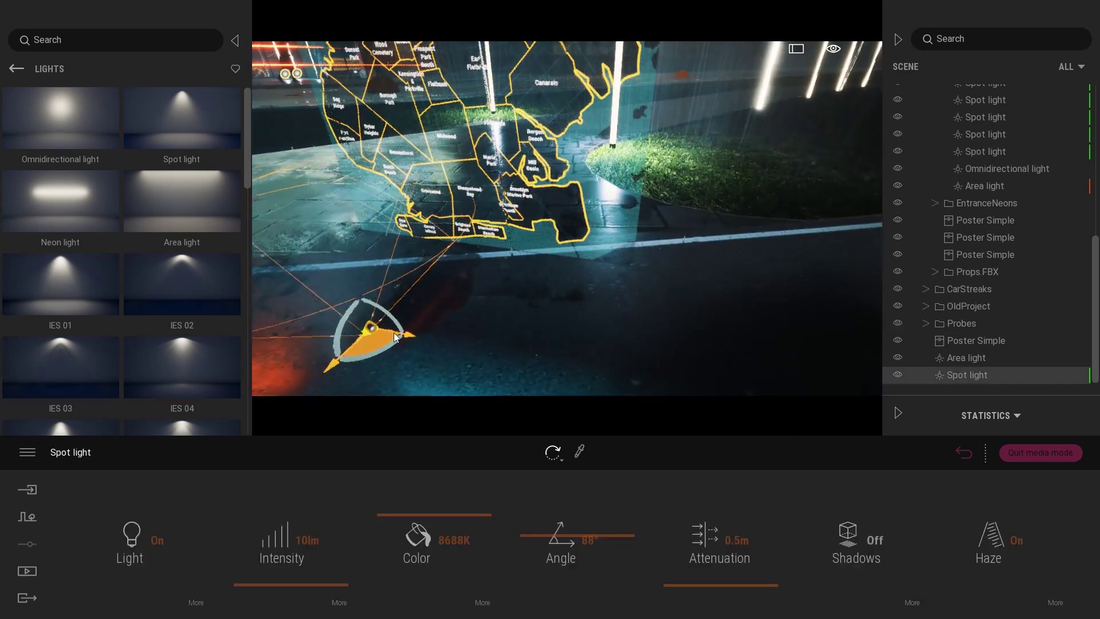
mouse_move(407, 332)
right_down()
mouse_move(516, 327)
mouse_move(590, 343)
right_up()
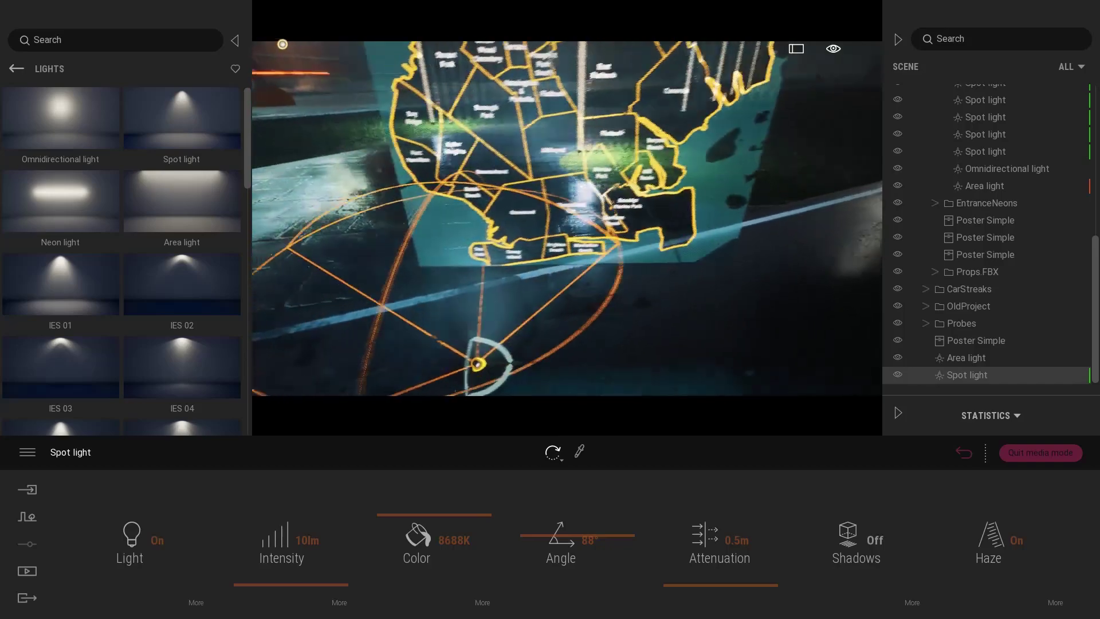
mouse_move(590, 344)
mouse_down()
mouse_move(527, 345)
mouse_move(643, 332)
mouse_move(644, 356)
mouse_up()
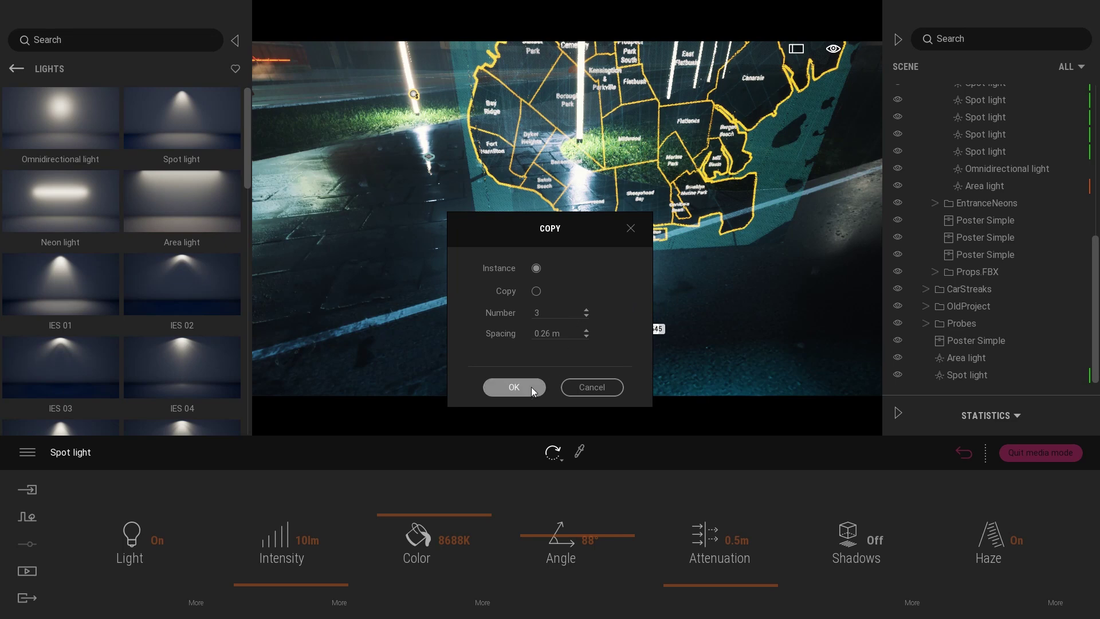
Confirm the three spaced spot light copies, completing a row of four at the poster base
click(514, 388)
click(571, 363)
right_drag(654, 329, 649, 145)
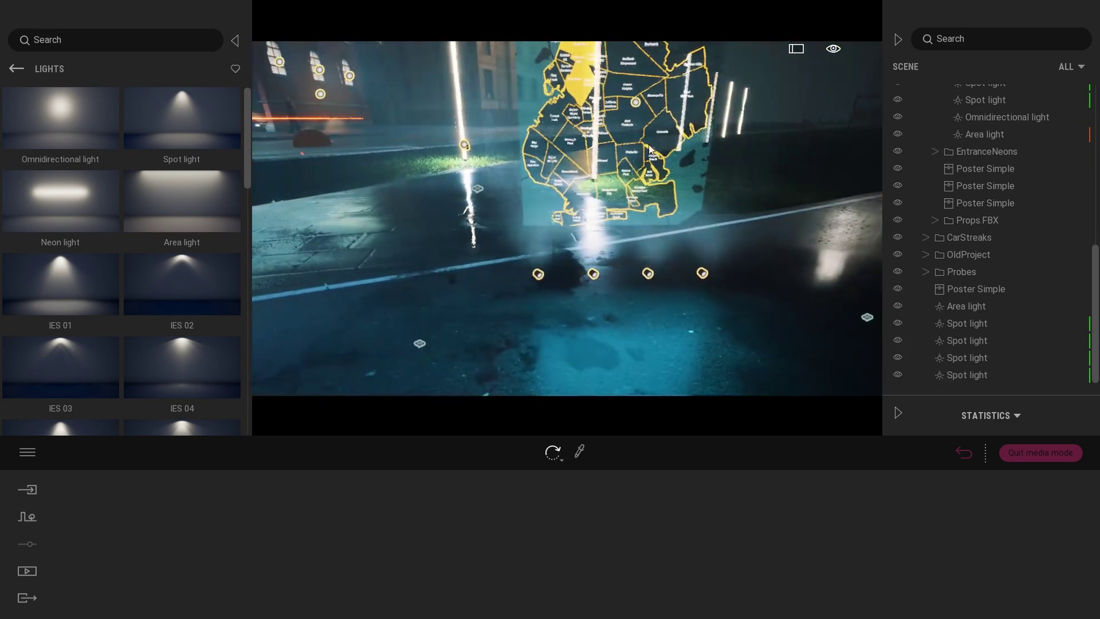
click(649, 145)
right_drag(806, 292, 807, 267)
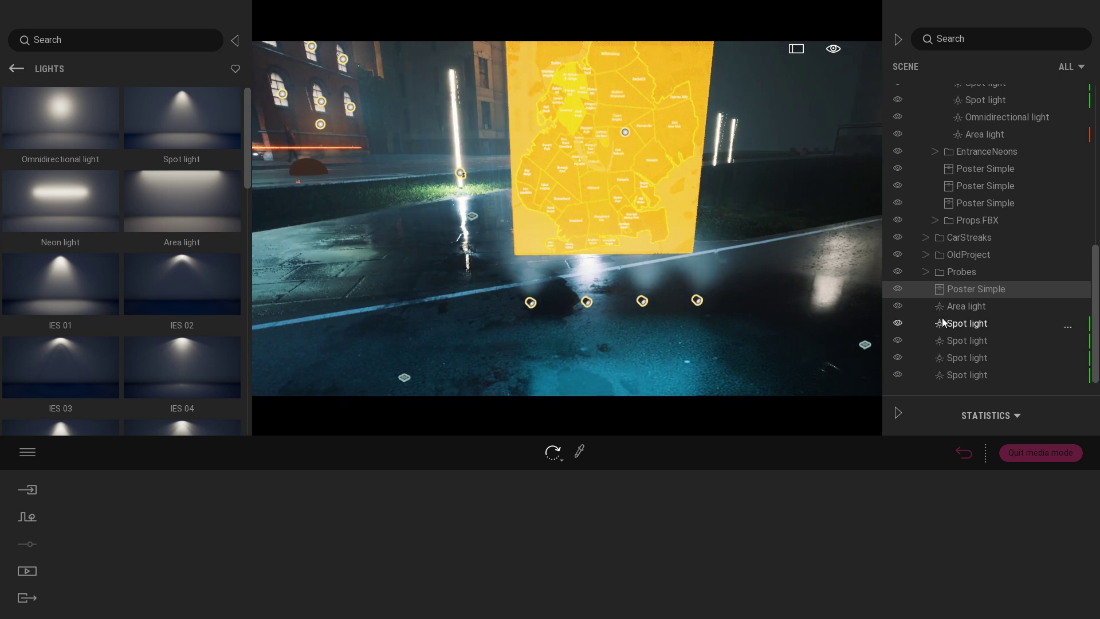
Select all four spot lights, rotate them slightly together, then deselect
click(977, 322)
shift+click(967, 375)
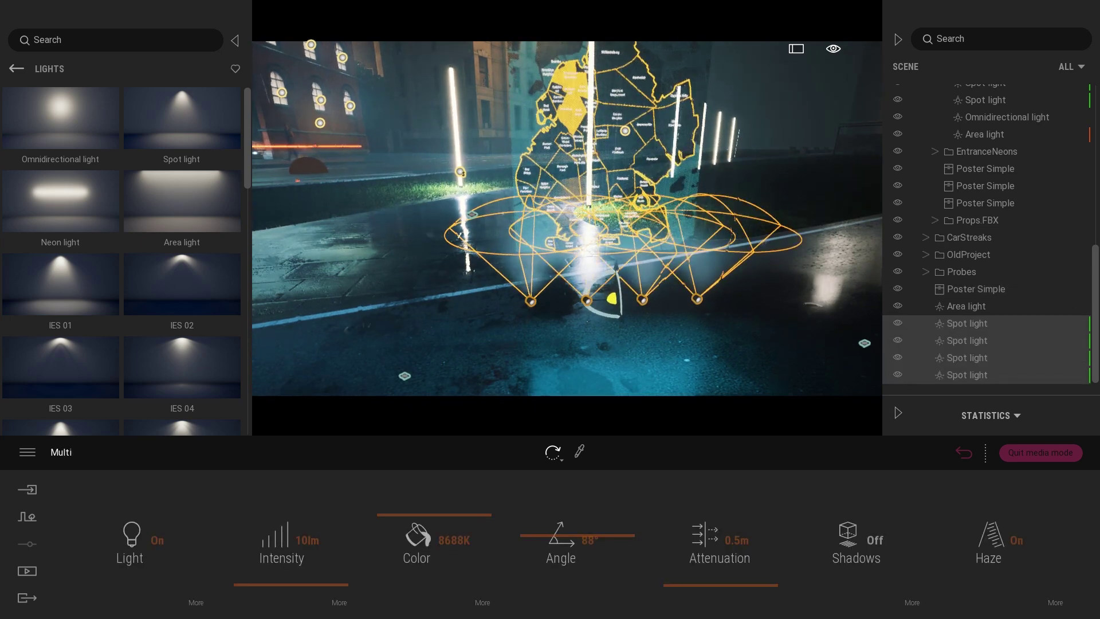
drag(592, 334, 567, 321)
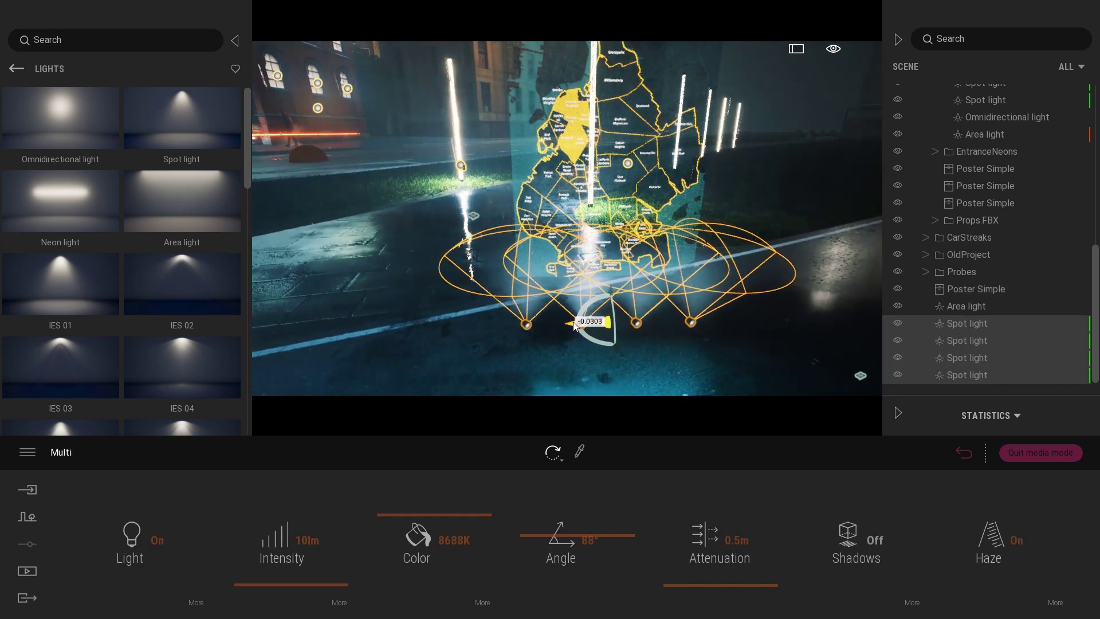
click(625, 222)
right_drag(625, 222, 594, 312)
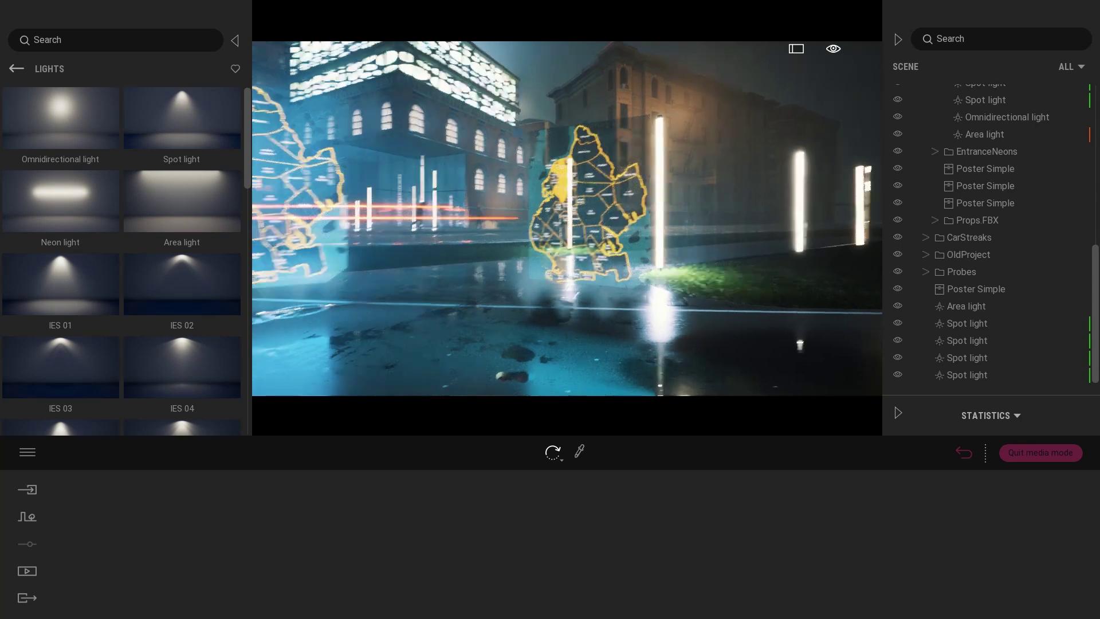
right_drag(538, 276, 602, 258)
right_drag(580, 295, 634, 290)
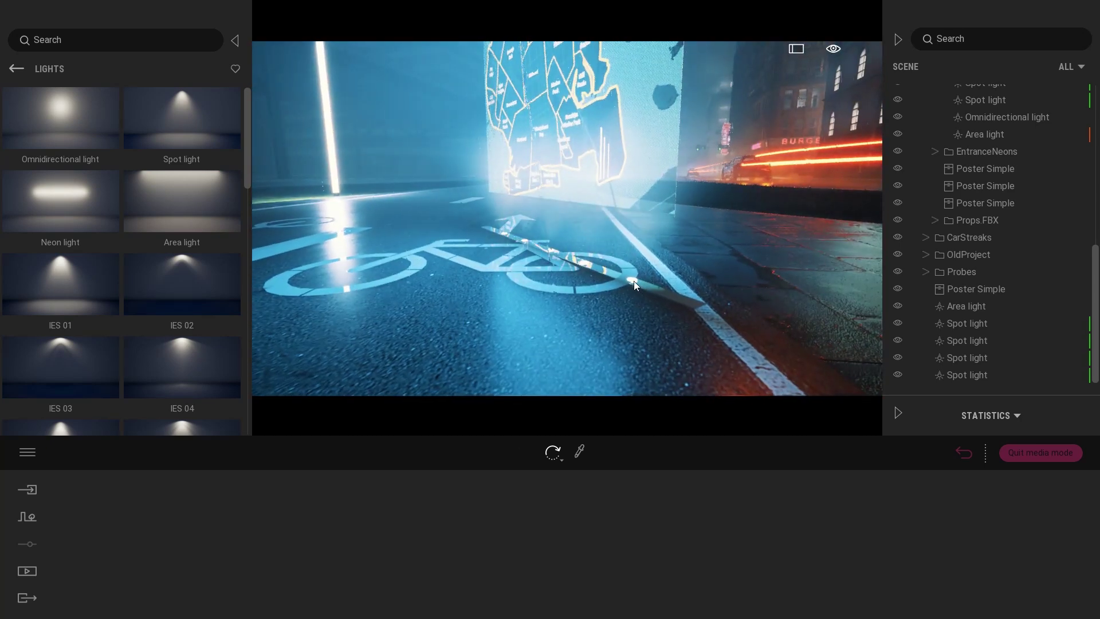
click(634, 281)
right_drag(672, 187, 595, 253)
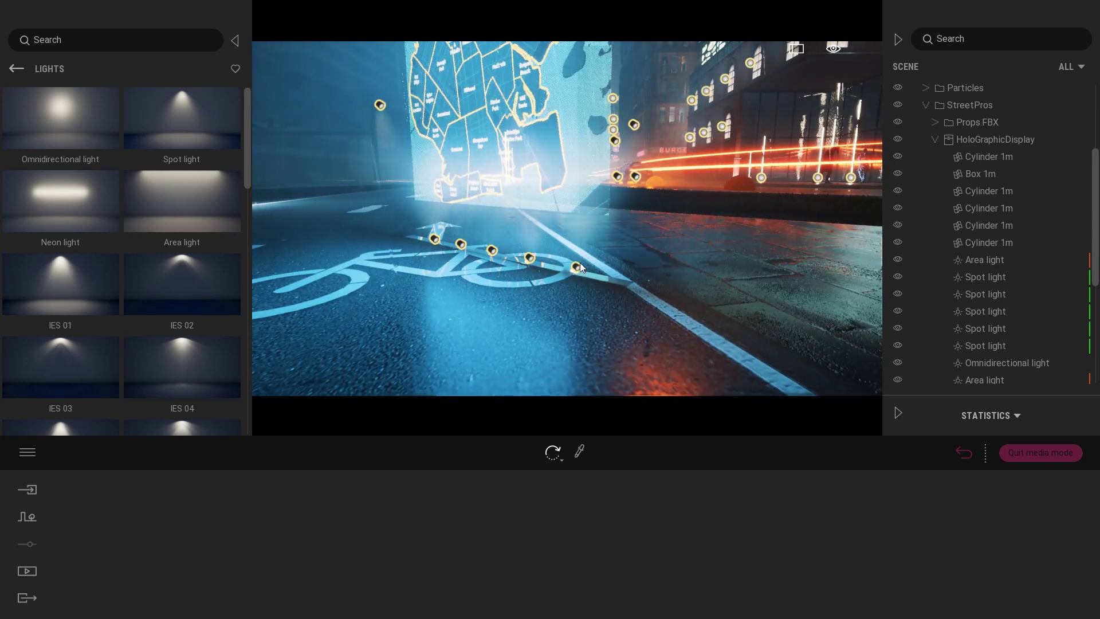
right_drag(605, 232, 558, 259)
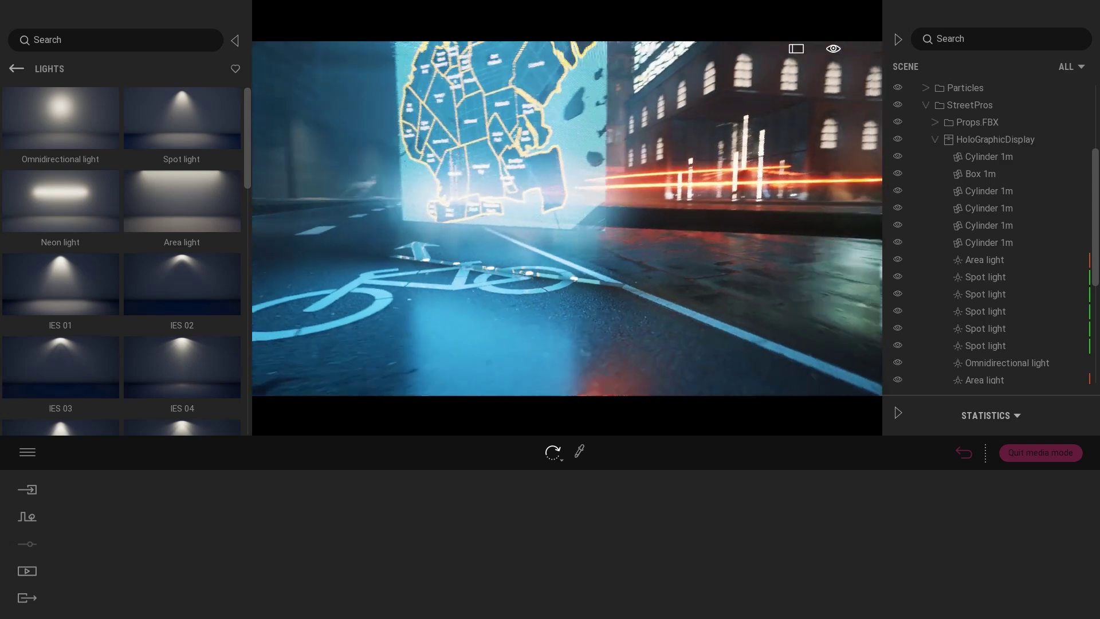